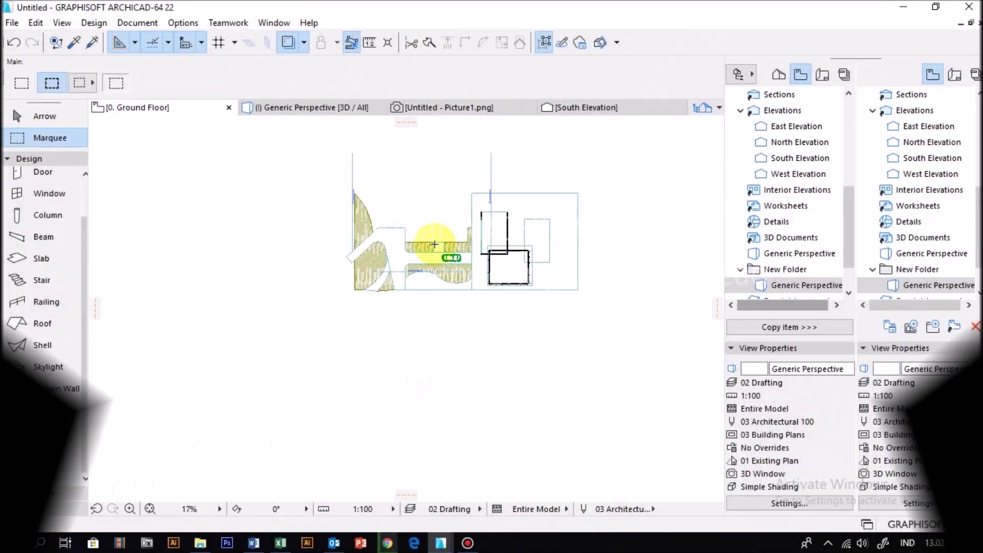
# Marquee the whole site and show it in 3D, then pick the tilted facade's curtain wall
pyautogui.scroll(-3, 411, 266)
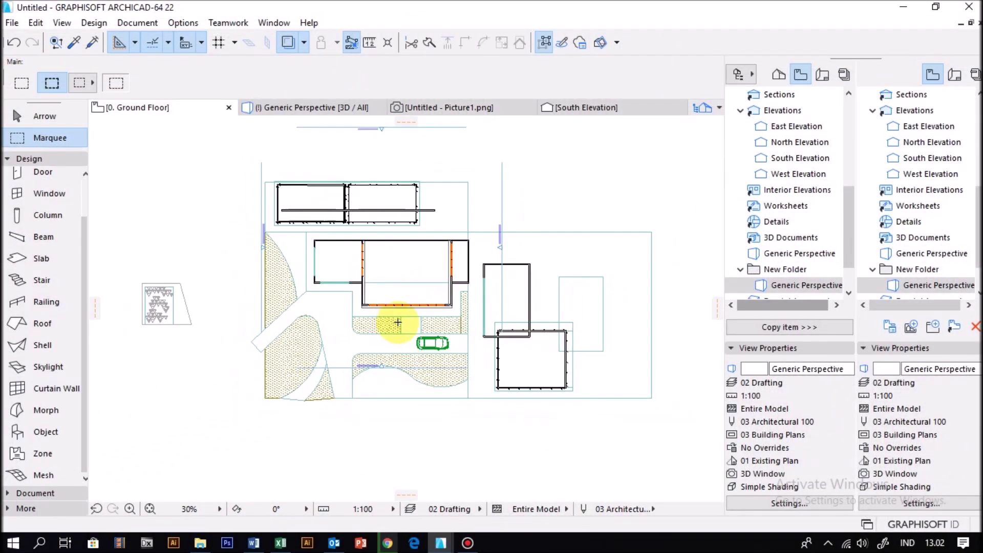
pyautogui.moveTo(211, 238); pyautogui.dragTo(202, 259, button='middle')
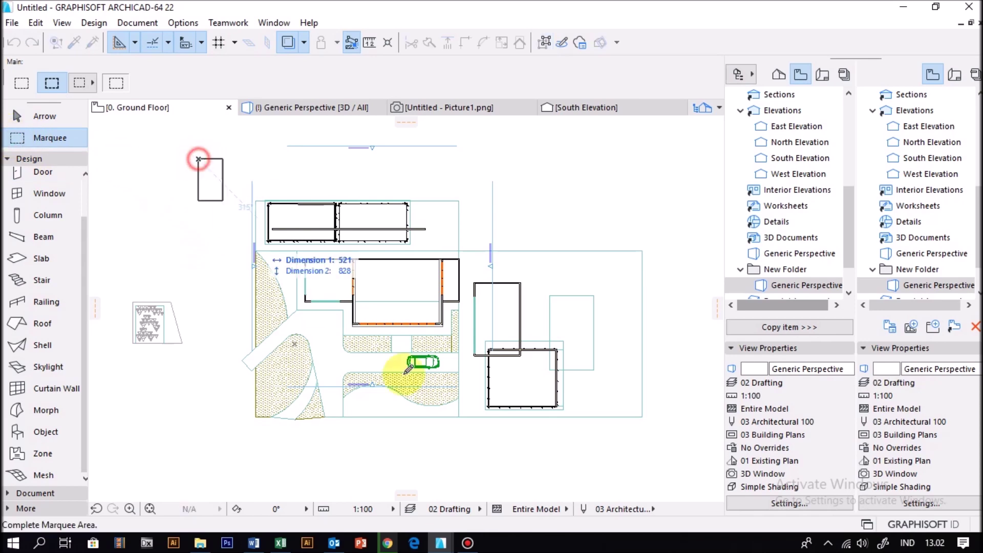
pyautogui.click(665, 448)
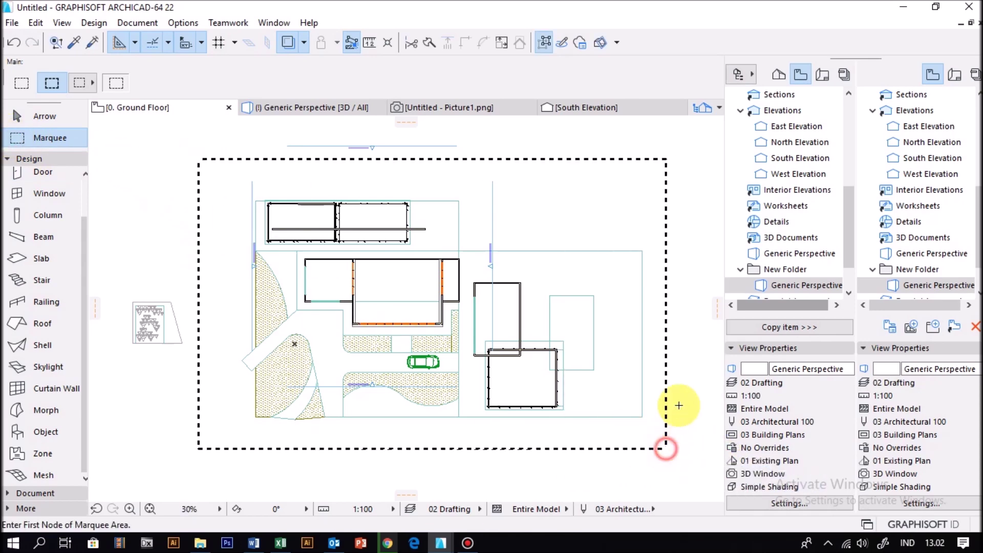
pyautogui.rightClick(686, 385)
pyautogui.click(711, 317)
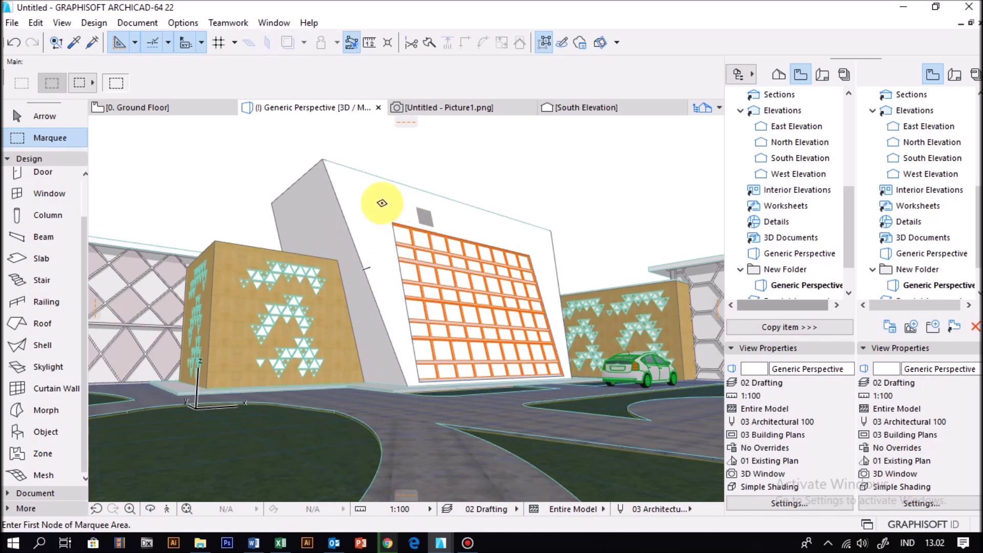
pyautogui.click(355, 208)
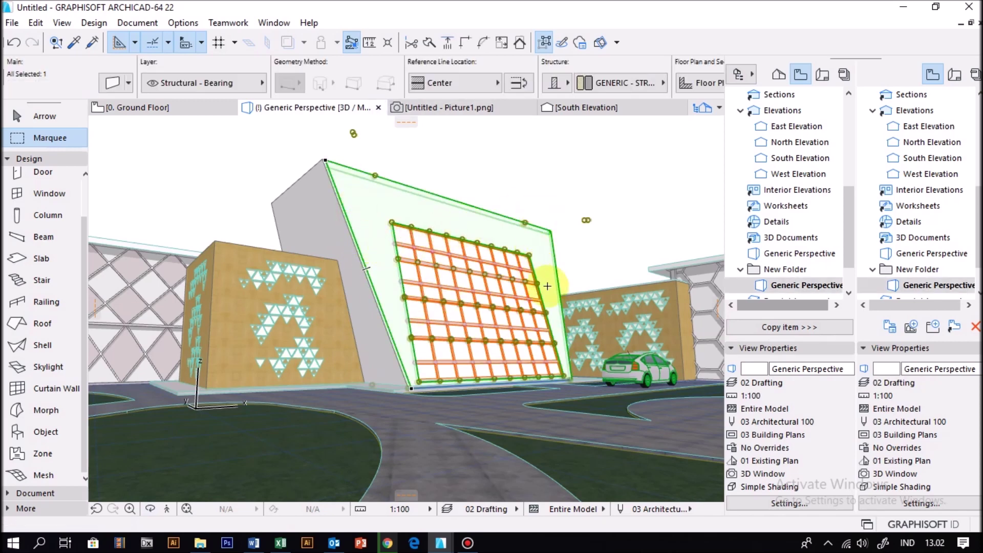
# Use Find & Select with Element Type is Wall to select all four tilted-wall elements
pyautogui.hotkey('ctrl', 'f')
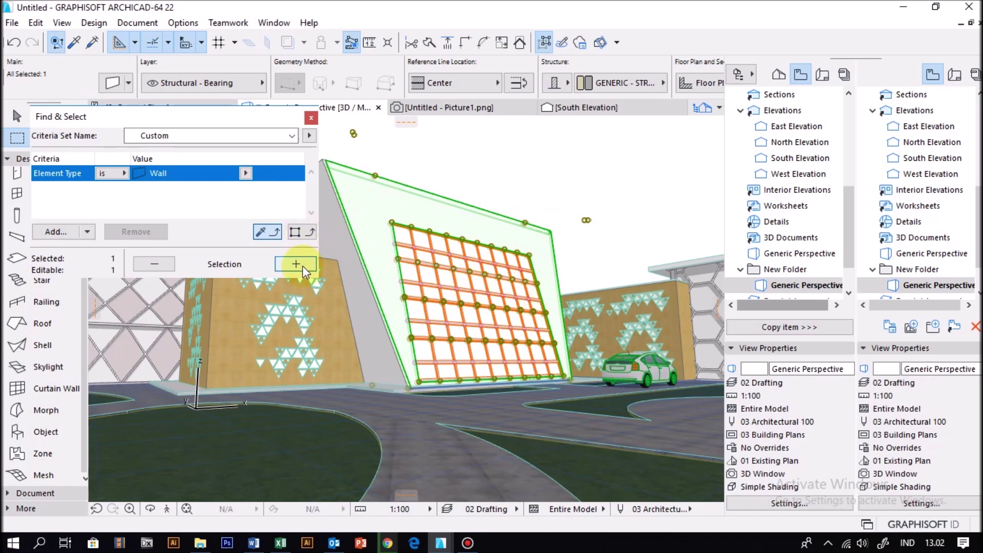
pyautogui.click(77, 235)
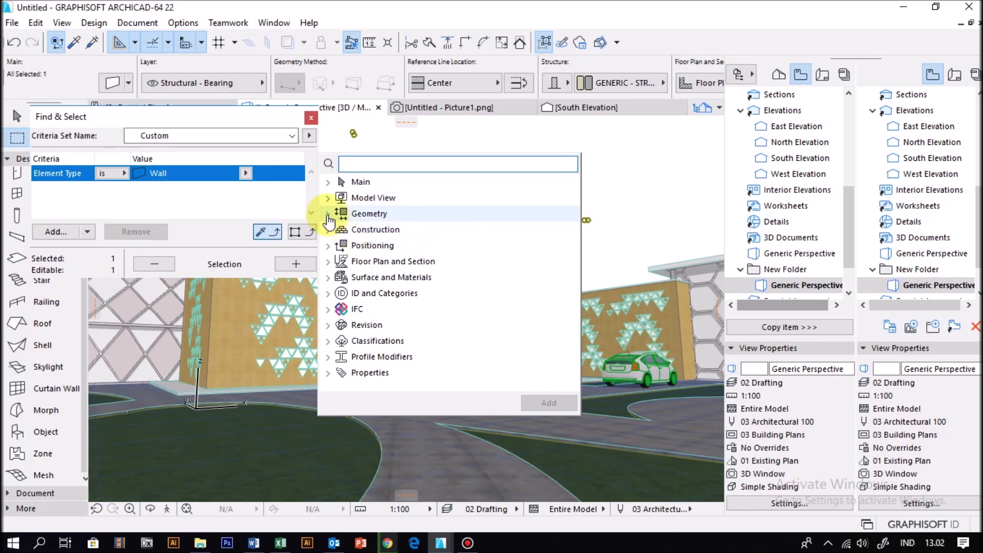
pyautogui.click(328, 230)
pyautogui.click(327, 230)
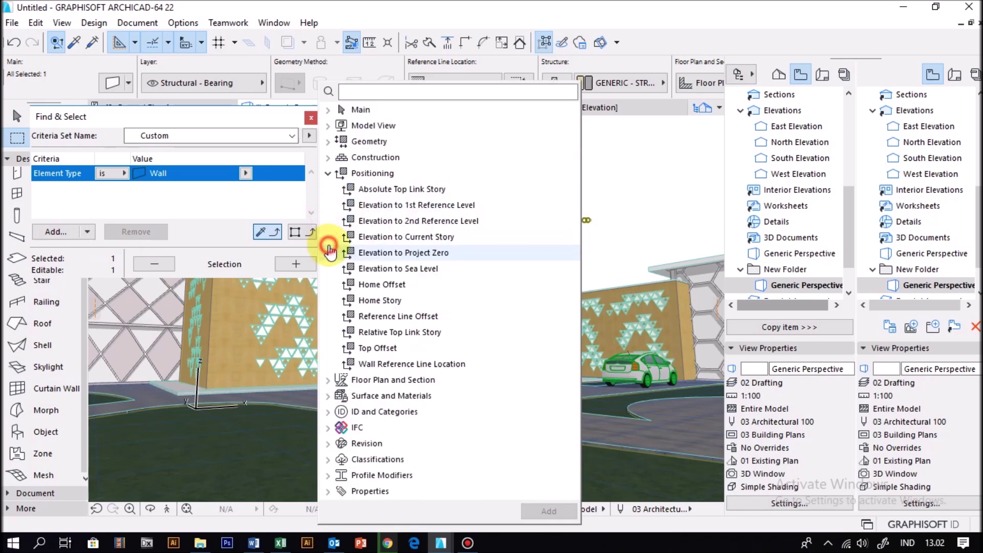
pyautogui.click(328, 173)
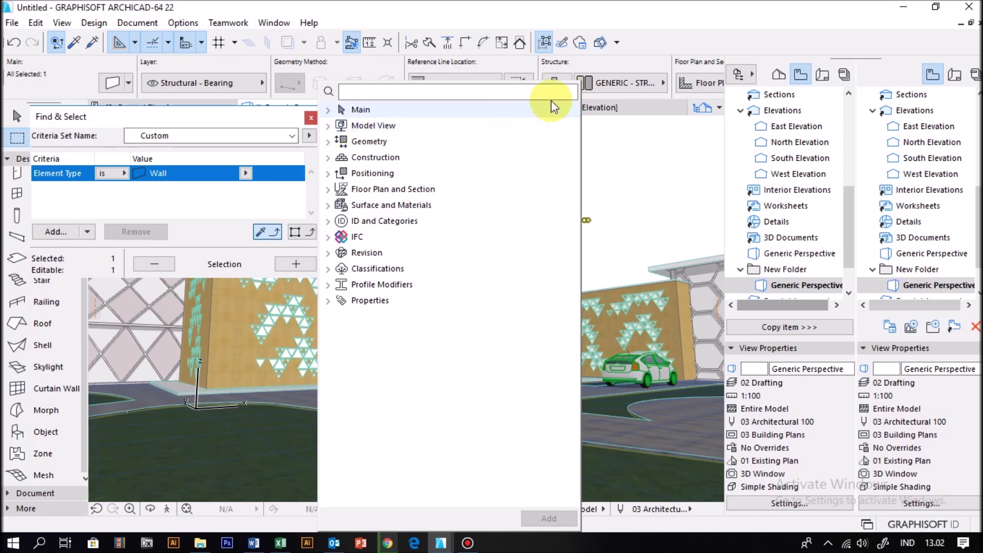
pyautogui.click(609, 160)
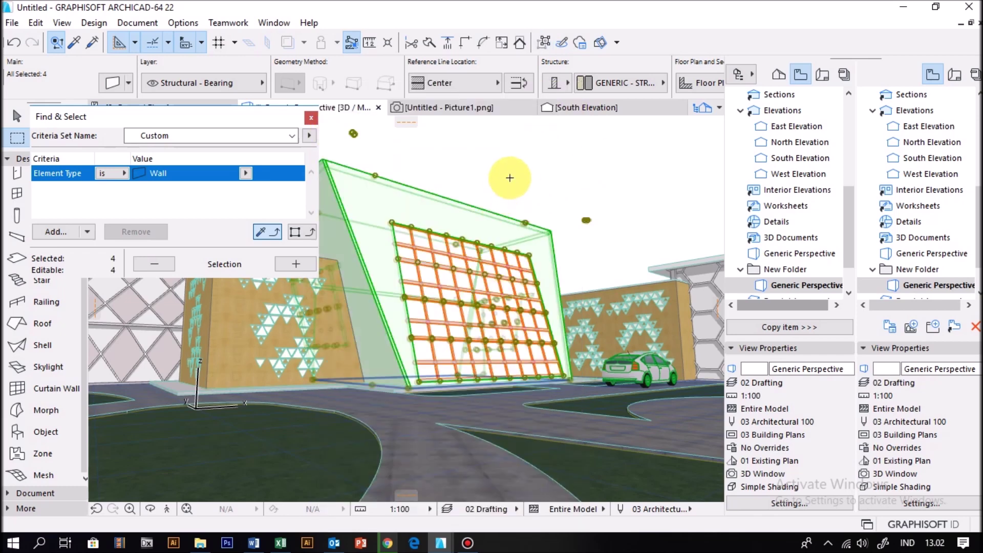
pyautogui.hotkey('ctrl', 't')
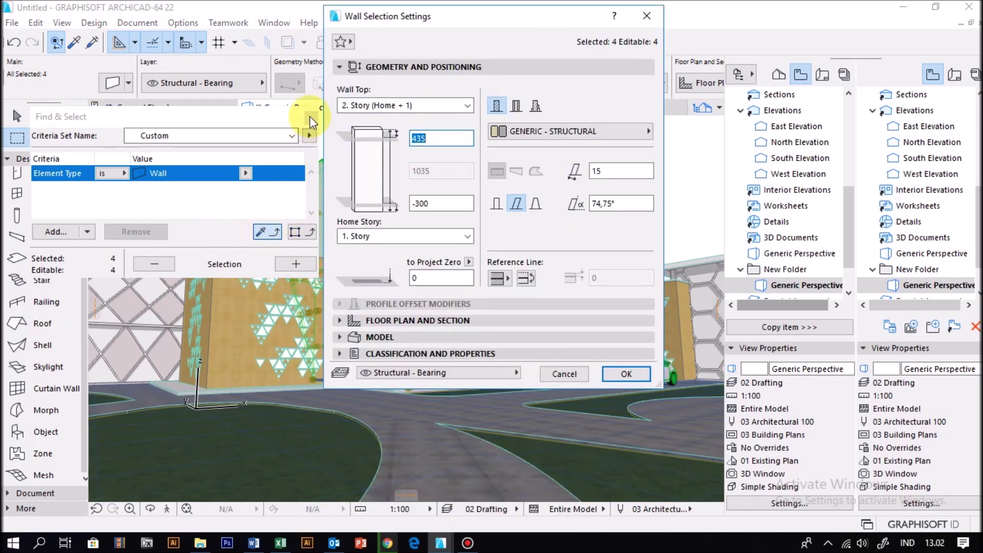
pyautogui.click(643, 19)
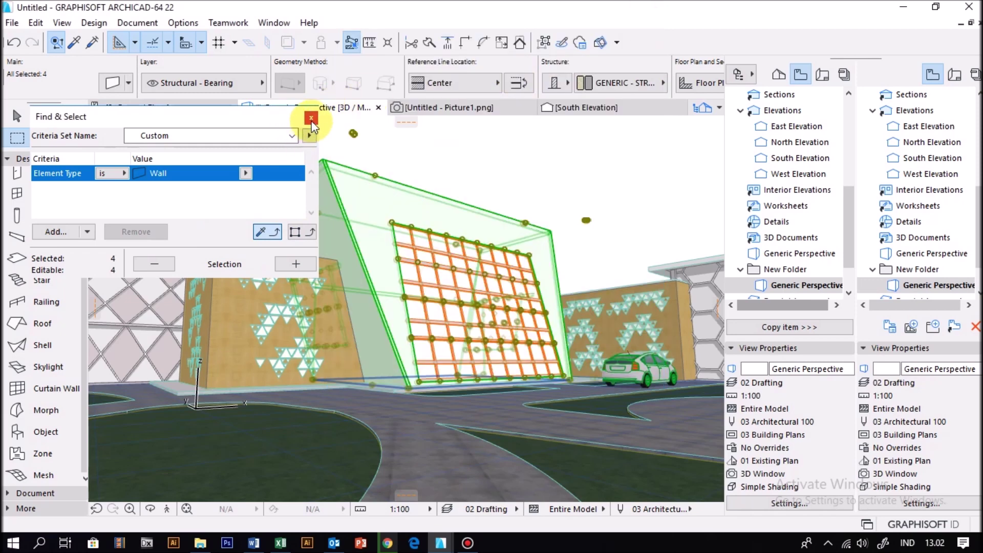
# Override the four walls' model surfaces with Stucco - White Fine, then deselect them
pyautogui.click(311, 118)
pyautogui.click(114, 83)
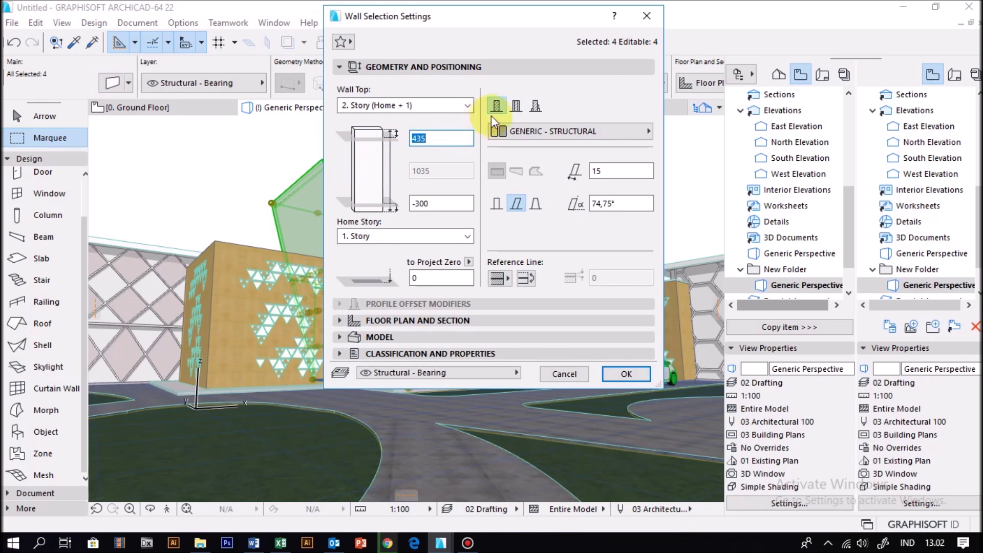
pyautogui.click(431, 321)
pyautogui.click(391, 441)
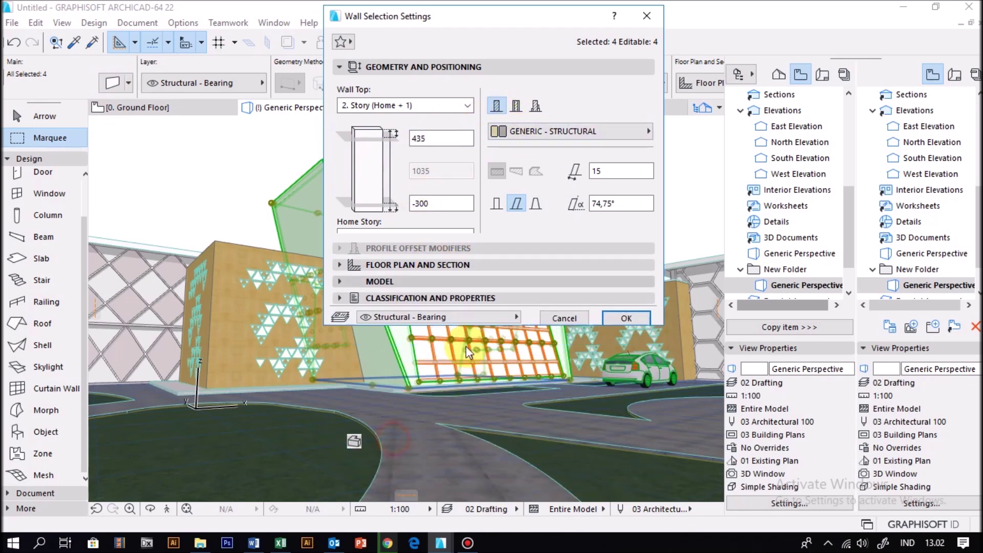
pyautogui.click(529, 178)
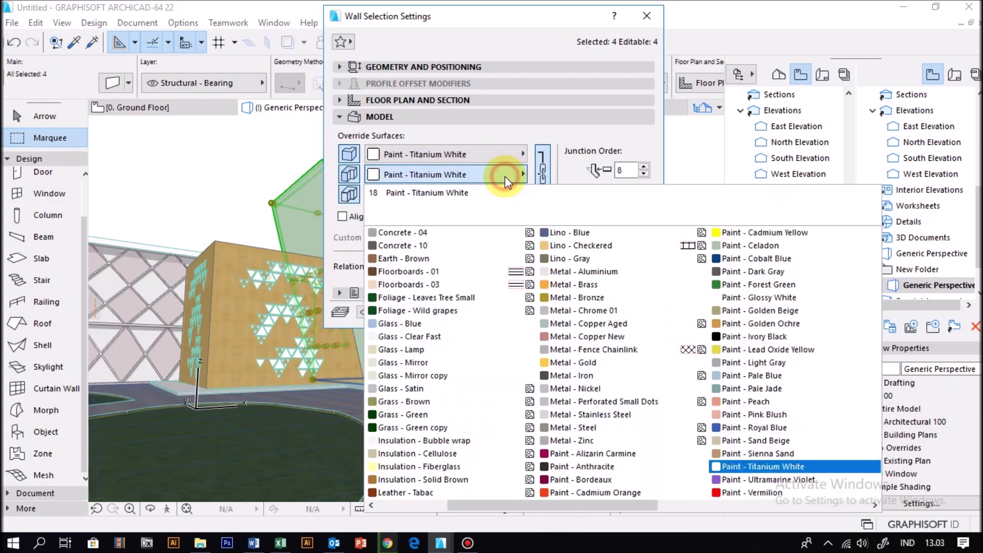
pyautogui.scroll(-3, 770, 468)
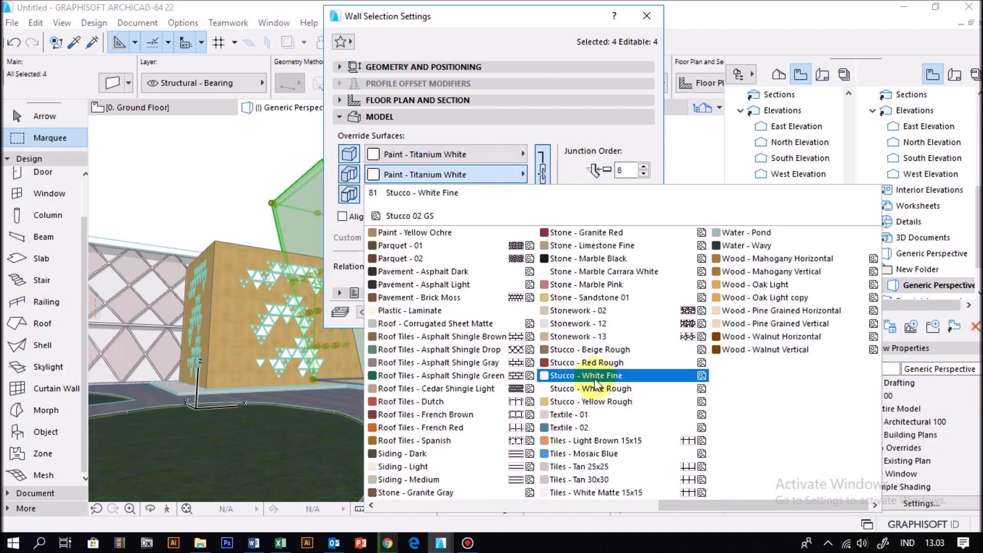
pyautogui.click(606, 390)
pyautogui.click(635, 313)
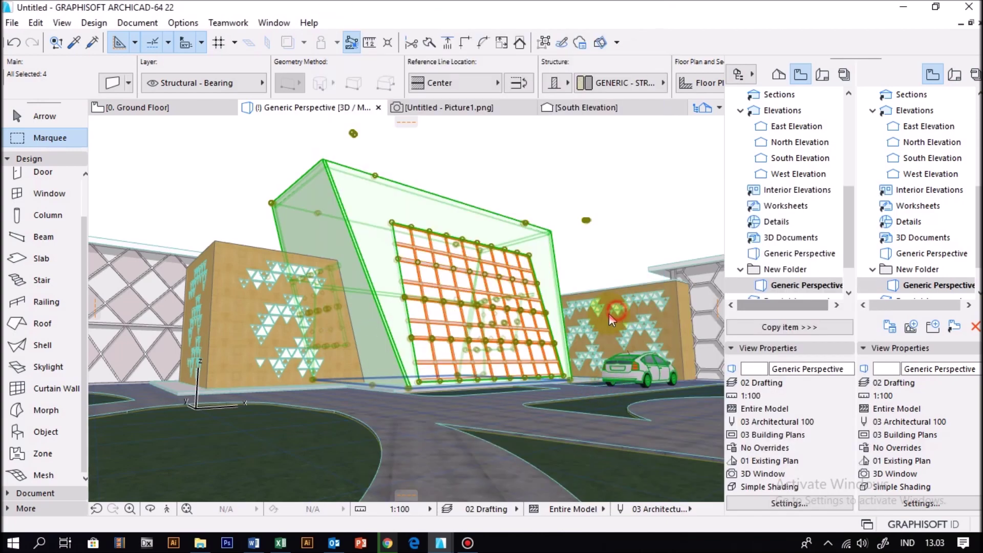
pyautogui.click(620, 209)
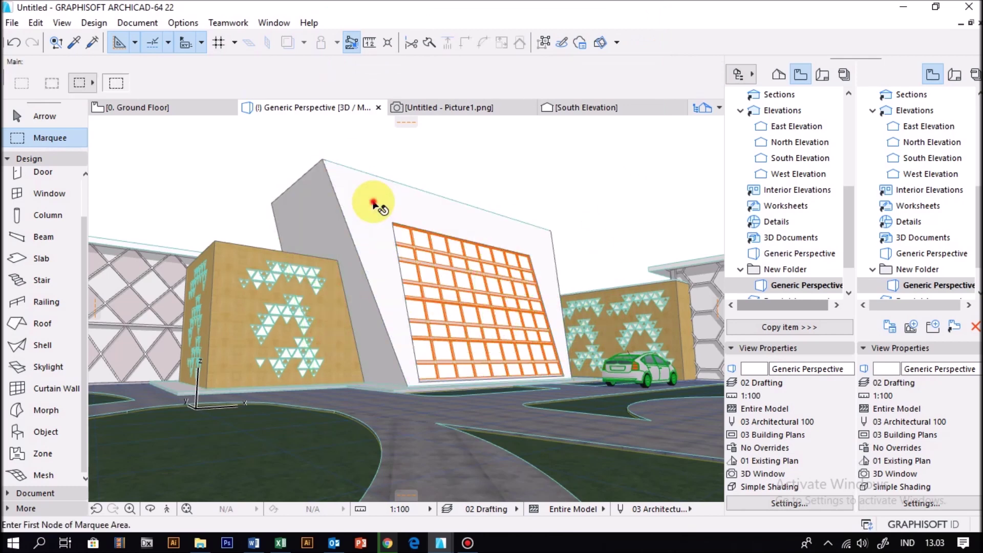
# Open the Surface Painter palette from Window > Palettes and dock it below the 3D view
pyautogui.click(374, 203)
pyautogui.click(272, 158)
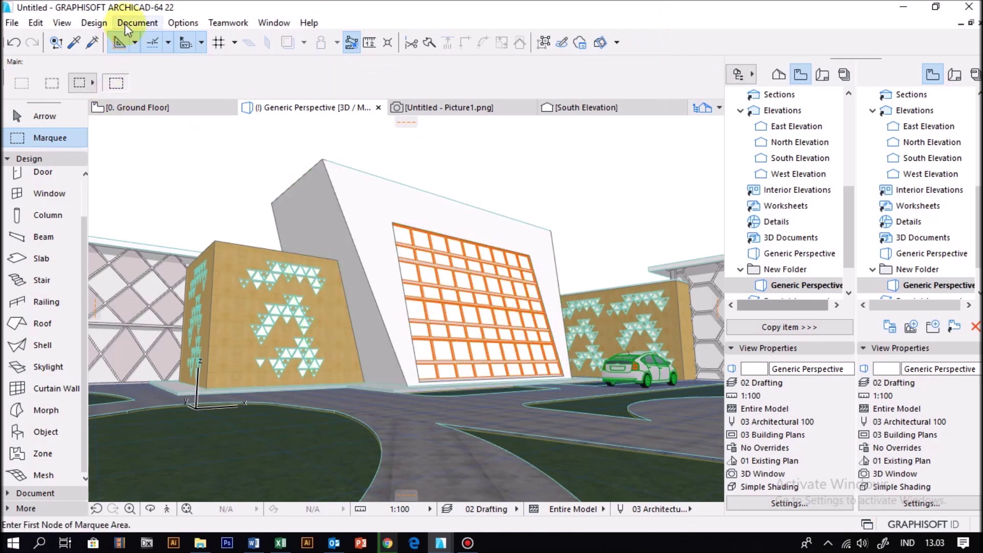
pyautogui.click(126, 28)
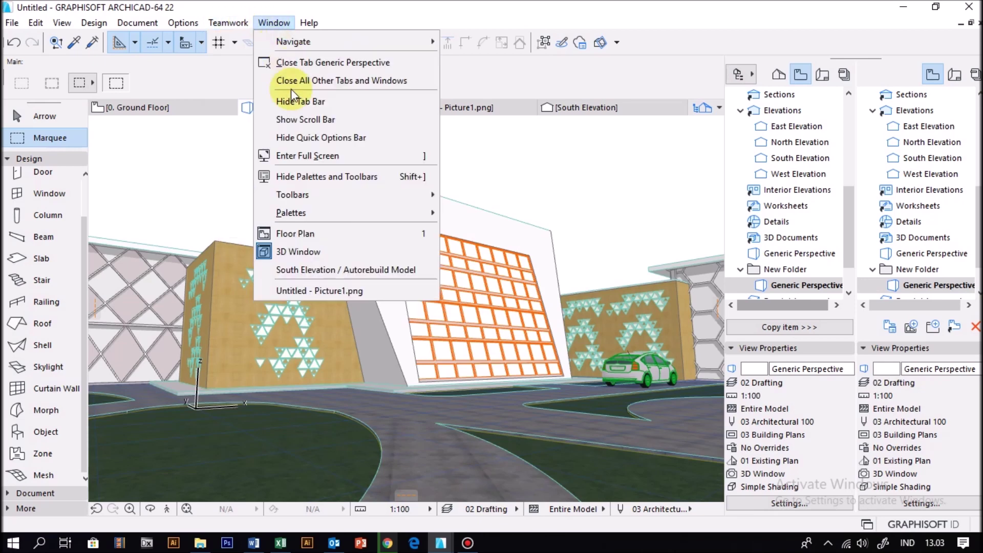
pyautogui.moveTo(290, 213)
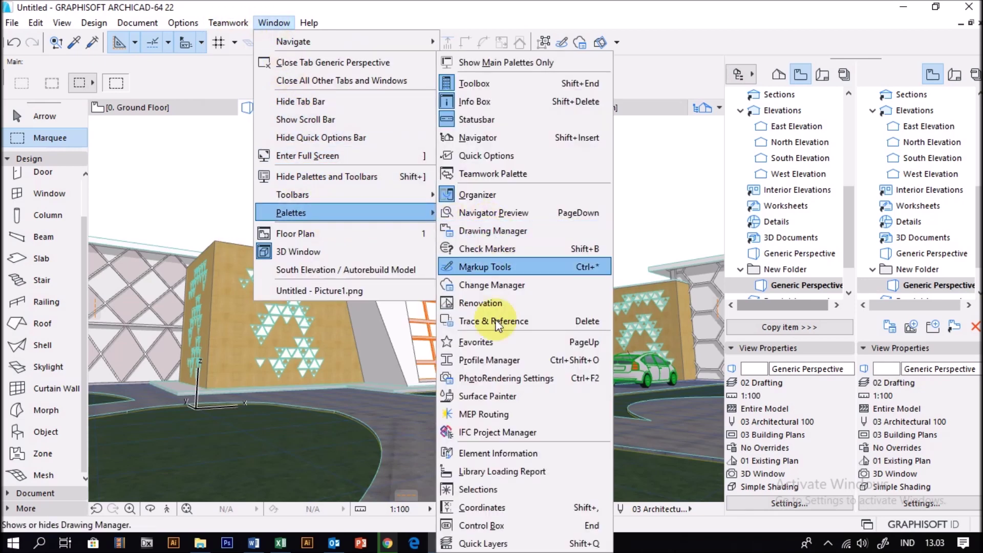
pyautogui.click(484, 399)
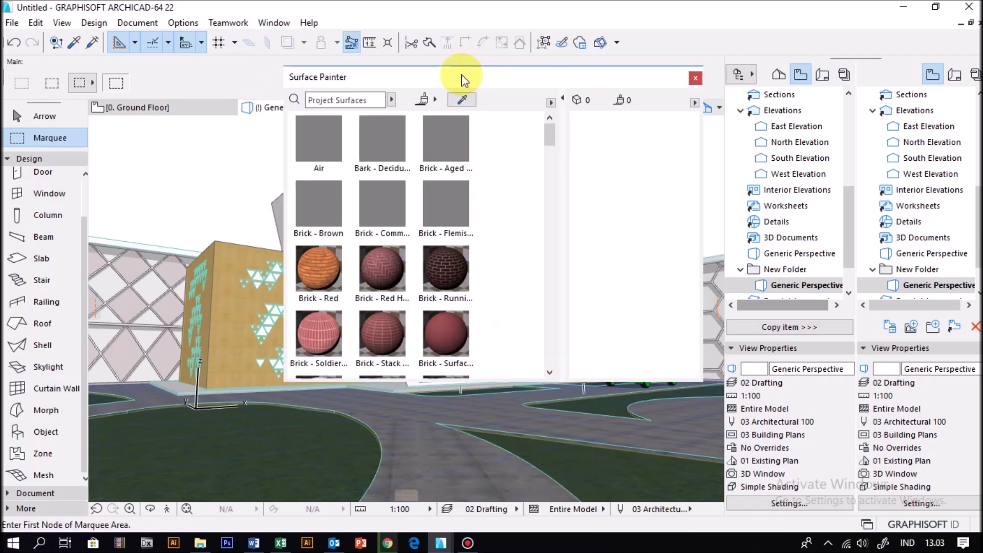
pyautogui.moveTo(444, 79)
pyautogui.mouseDown()
pyautogui.moveTo(470, 101)
pyautogui.moveTo(604, 144)
pyautogui.mouseUp()
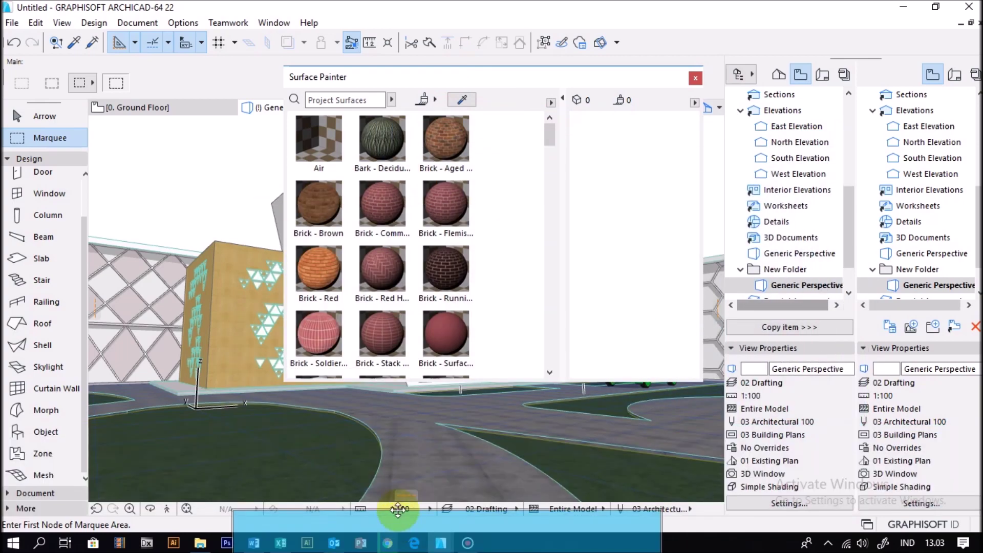
pyautogui.moveTo(605, 143); pyautogui.dragTo(397, 507)
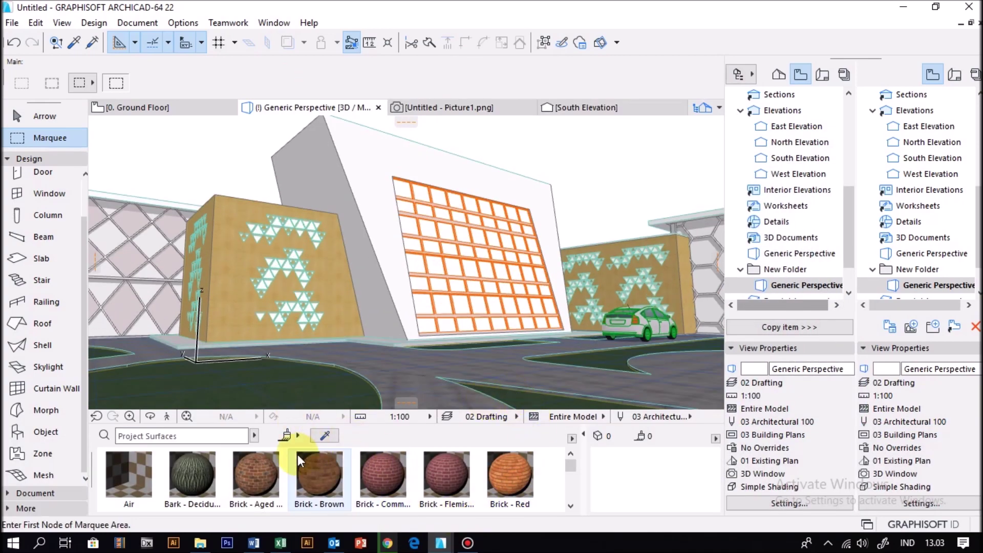
# Open the wall's Paint - Light Gray surface settings and switch the surface to Stucco - White Rough
pyautogui.click(381, 175)
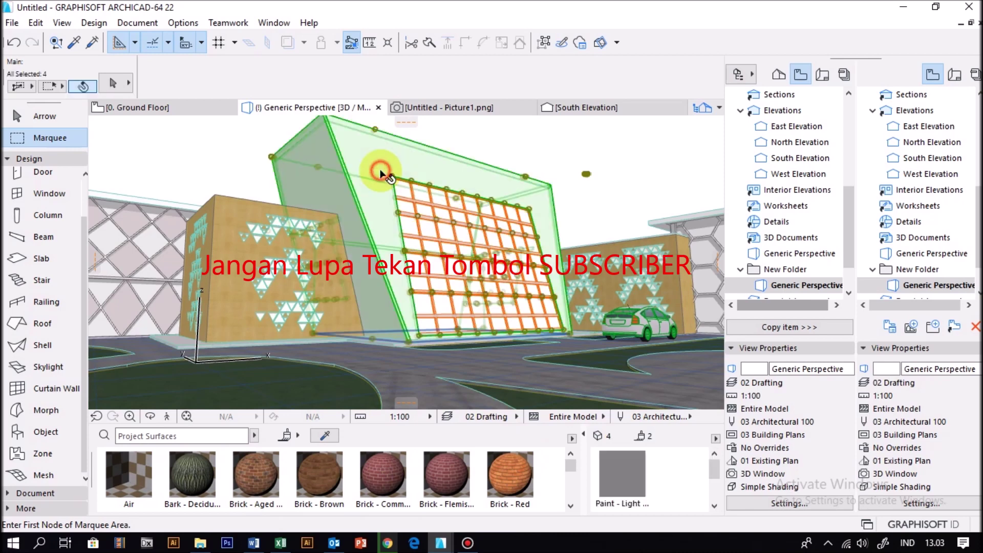
pyautogui.rightClick(625, 491)
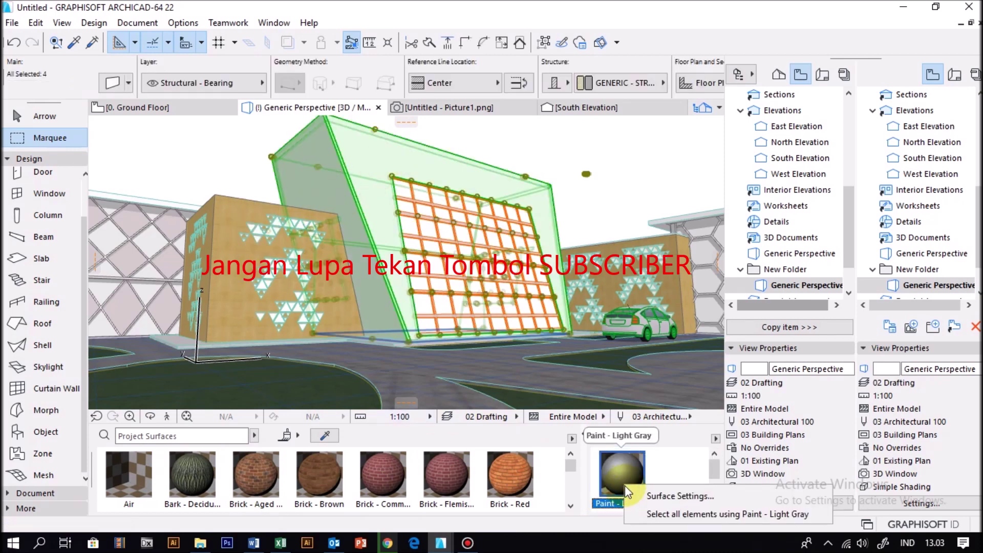
pyautogui.click(677, 498)
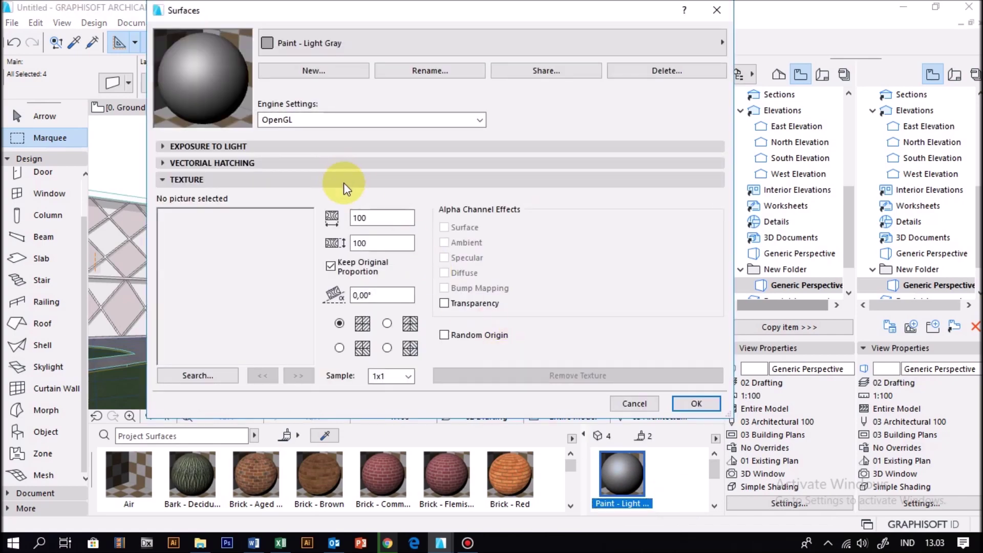
pyautogui.click(368, 43)
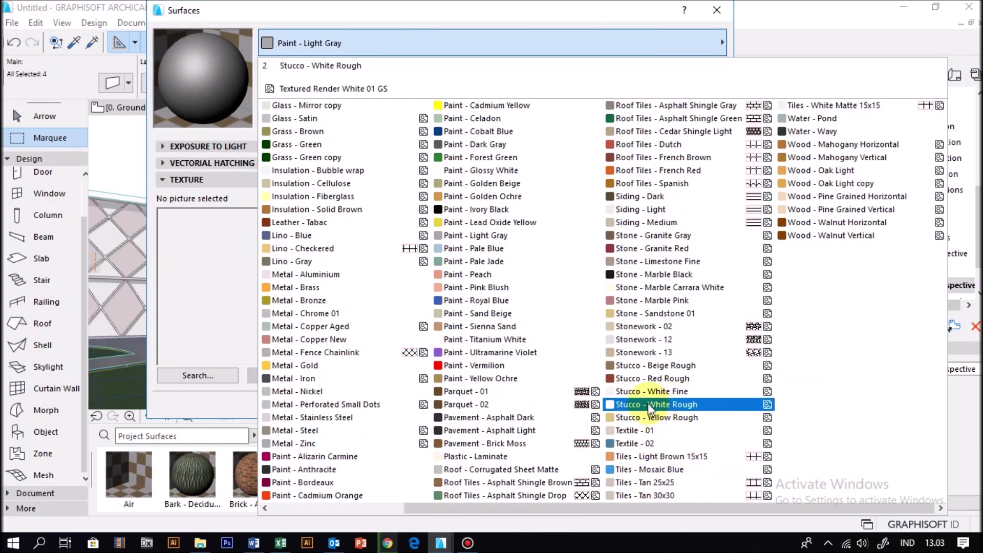
pyautogui.click(657, 404)
pyautogui.moveTo(410, 10); pyautogui.dragTo(686, 39)
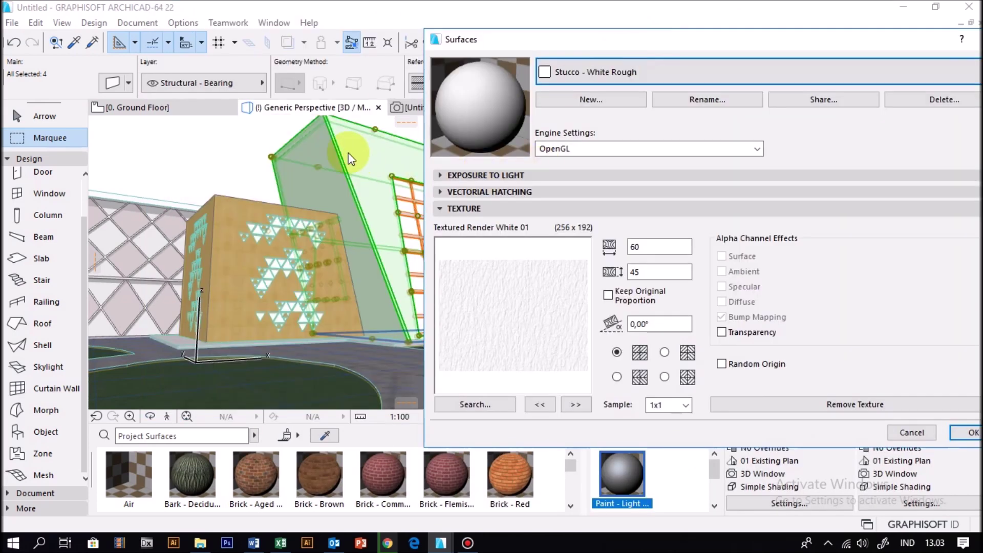
# Duplicate it as 'Stucco - White Rough copy' and set its engine to CineRender by MAXON
pyautogui.click(588, 100)
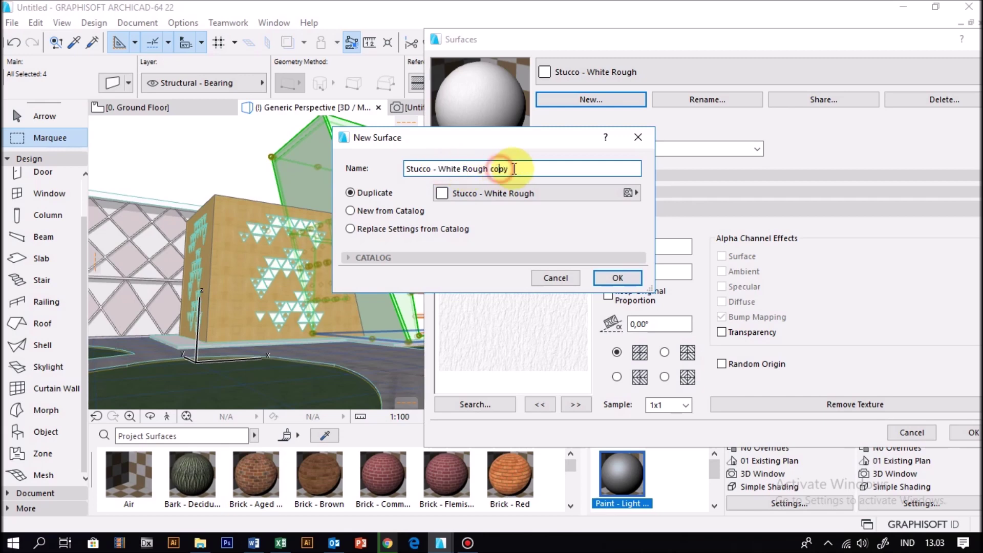
pyautogui.click(639, 281)
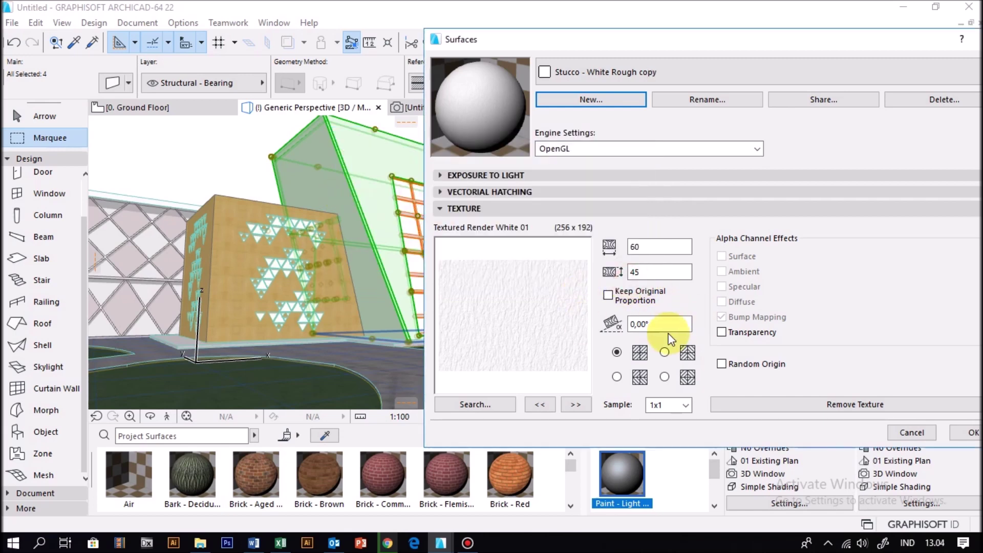
pyautogui.click(472, 406)
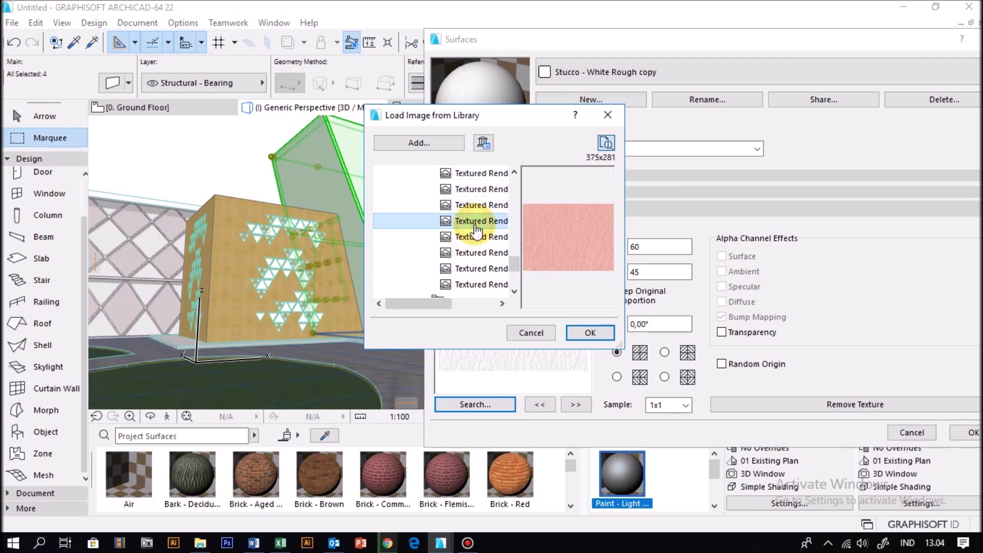
pyautogui.click(475, 248)
pyautogui.click(532, 333)
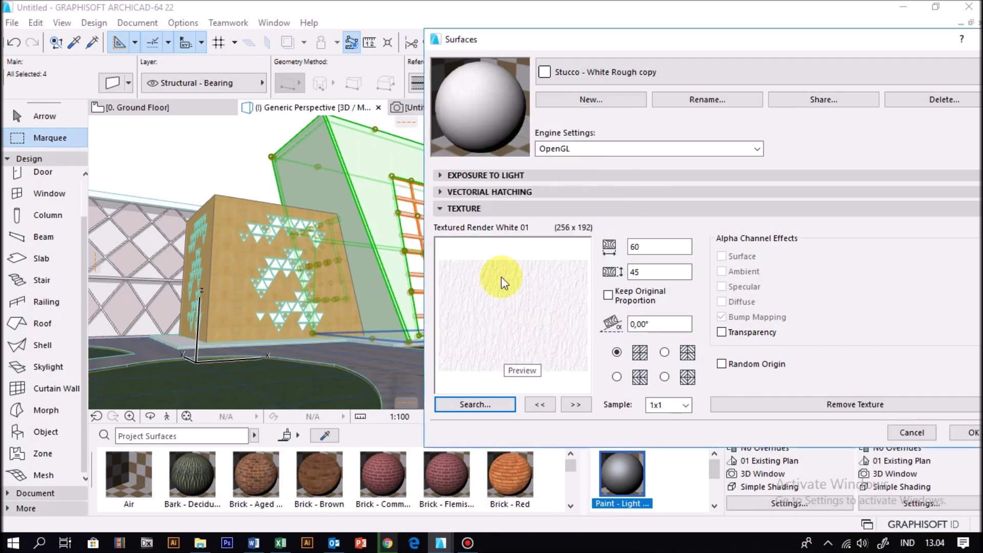
pyautogui.click(563, 148)
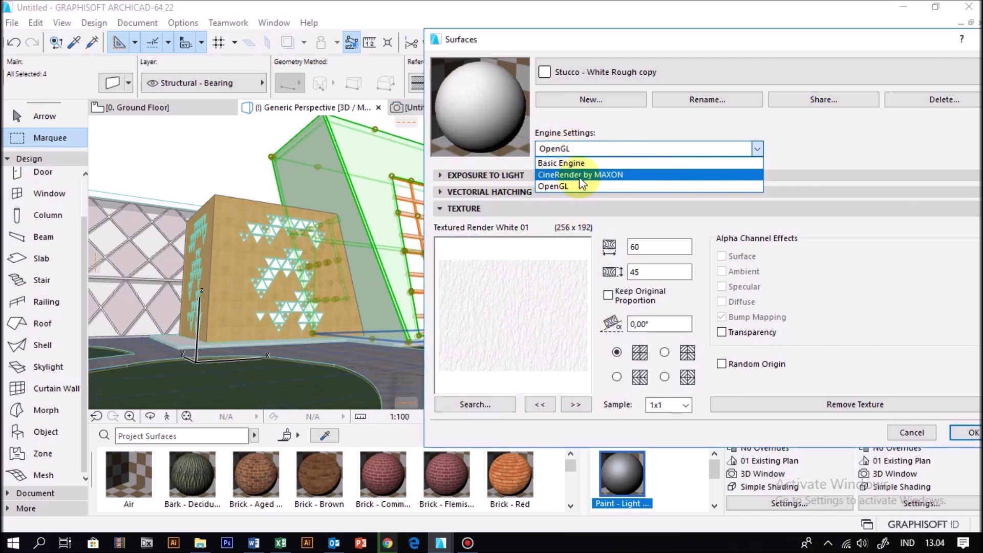
pyautogui.click(583, 174)
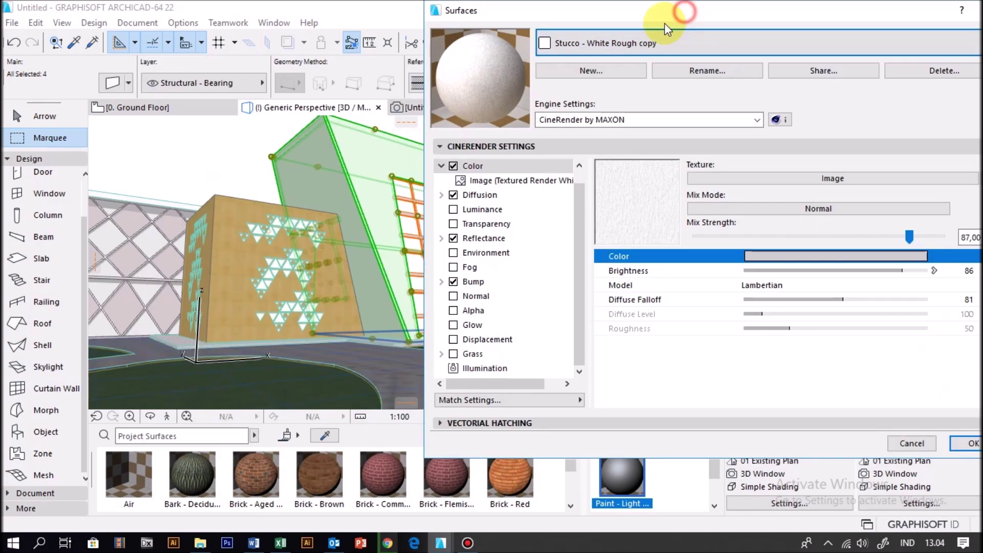
# Set the Color texture type to Image and browse the texture library
pyautogui.moveTo(680, 16); pyautogui.dragTo(489, 45)
pyautogui.click(640, 207)
pyautogui.click(822, 287)
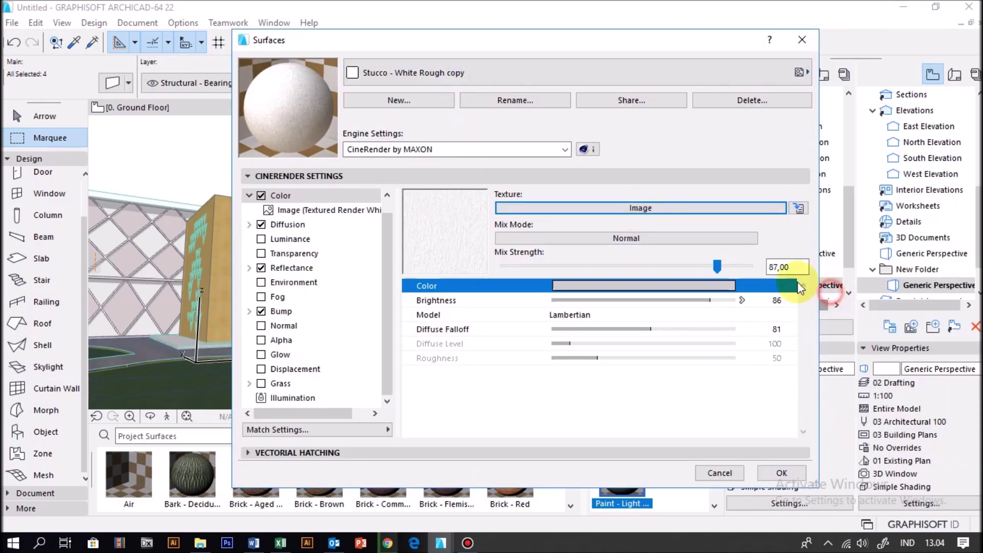
pyautogui.click(387, 186)
pyautogui.click(398, 219)
pyautogui.scroll(-3, 448, 256)
pyautogui.scroll(-2, 449, 251)
pyautogui.scroll(2, 450, 245)
pyautogui.scroll(2, 443, 243)
pyautogui.scroll(-2, 438, 245)
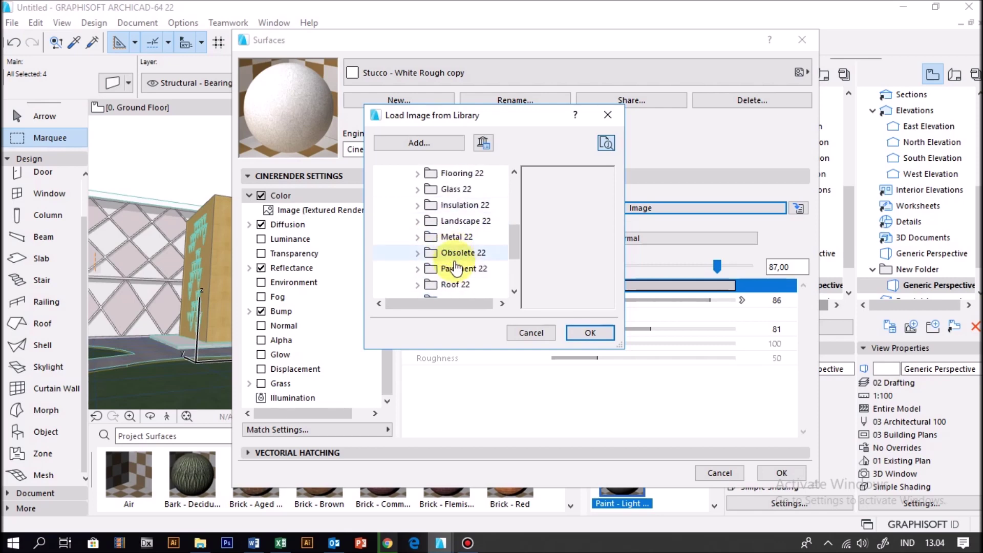
pyautogui.scroll(3, 451, 230)
# Look through the Brick 22 and Obsolete 22 texture folders and accept an image
pyautogui.doubleClick(430, 237)
pyautogui.click(412, 280)
pyautogui.scroll(-5, 425, 250)
pyautogui.scroll(-1, 451, 263)
pyautogui.scroll(-2, 451, 241)
pyautogui.scroll(3, 427, 195)
pyautogui.doubleClick(428, 204)
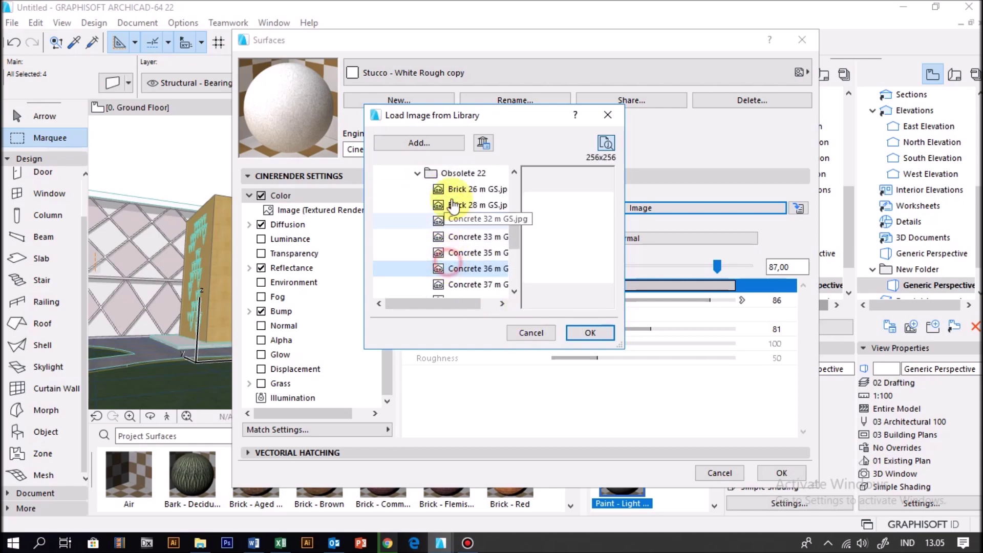
pyautogui.click(417, 173)
pyautogui.click(589, 332)
# Reopen the Color image library and browse the Lukisan and Batu folders on disk
pyautogui.click(612, 209)
pyautogui.click(640, 247)
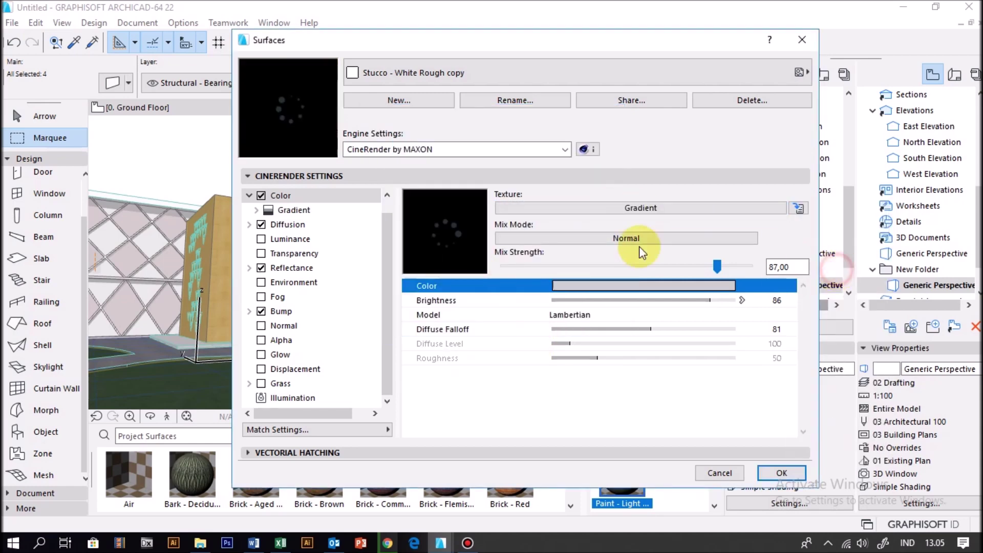
pyautogui.click(597, 210)
pyautogui.click(829, 271)
pyautogui.click(389, 206)
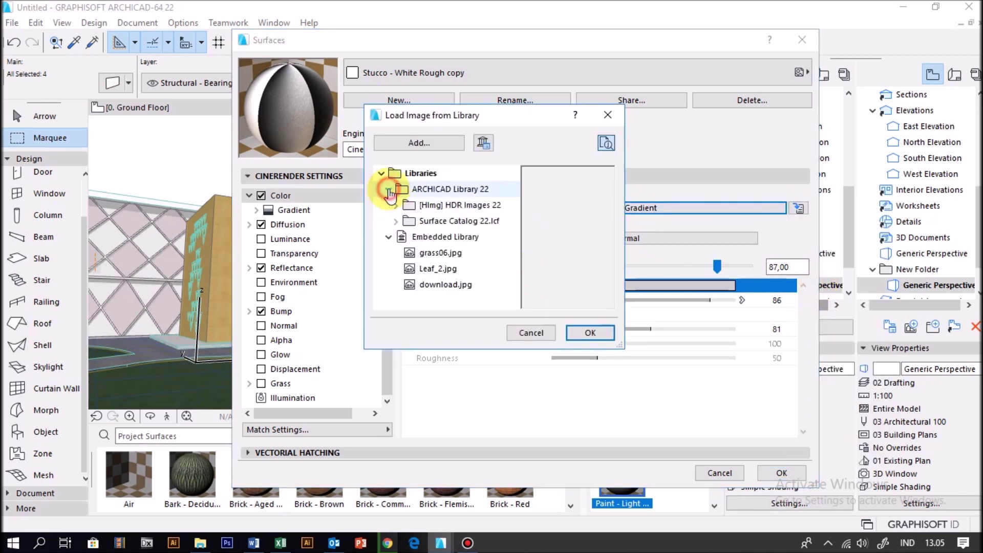
pyautogui.click(415, 144)
pyautogui.press('BackSpace')
pyautogui.doubleClick(377, 169)
pyautogui.press('BackSpace')
pyautogui.doubleClick(301, 169)
pyautogui.press('BackSpace')
# Add 02_bump - Copy.jpg from the Tekstur folder and apply it as the Color texture
pyautogui.doubleClick(448, 271)
pyautogui.scroll(-3, 454, 235)
pyautogui.scroll(3, 454, 235)
pyautogui.scroll(-5, 395, 219)
pyautogui.press('BackSpace')
pyautogui.doubleClick(376, 260)
pyautogui.scroll(-3, 426, 223)
pyautogui.click(528, 199)
pyautogui.click(556, 341)
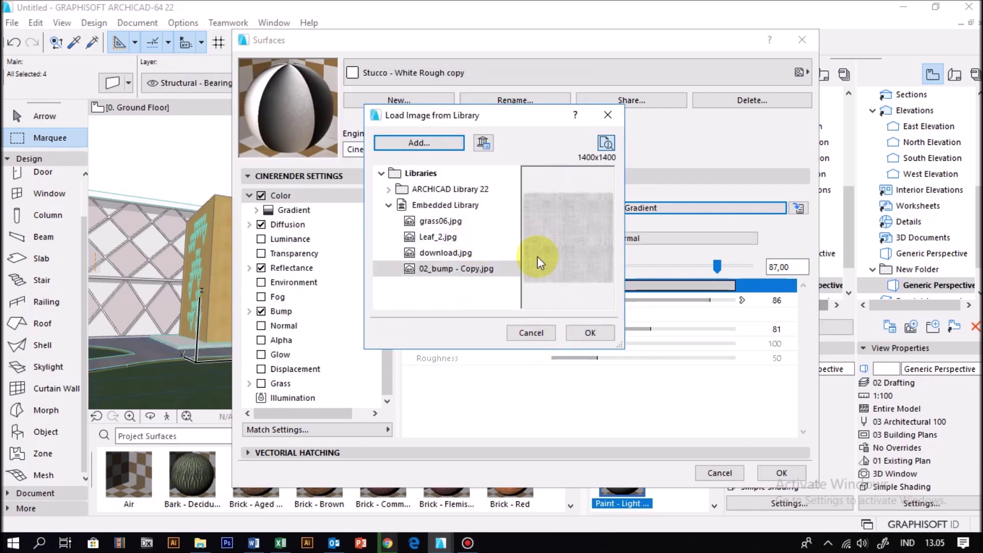
pyautogui.doubleClick(537, 256)
# Set the Diffusion texture to the 02_bump - Copy image at 37 strength
pyautogui.click(281, 228)
pyautogui.click(640, 208)
pyautogui.click(816, 299)
pyautogui.doubleClick(397, 191)
pyautogui.click(441, 141)
pyautogui.scroll(-1, 449, 151)
pyautogui.click(529, 245)
pyautogui.click(557, 341)
pyautogui.doubleClick(429, 211)
pyautogui.click(451, 222)
pyautogui.click(588, 333)
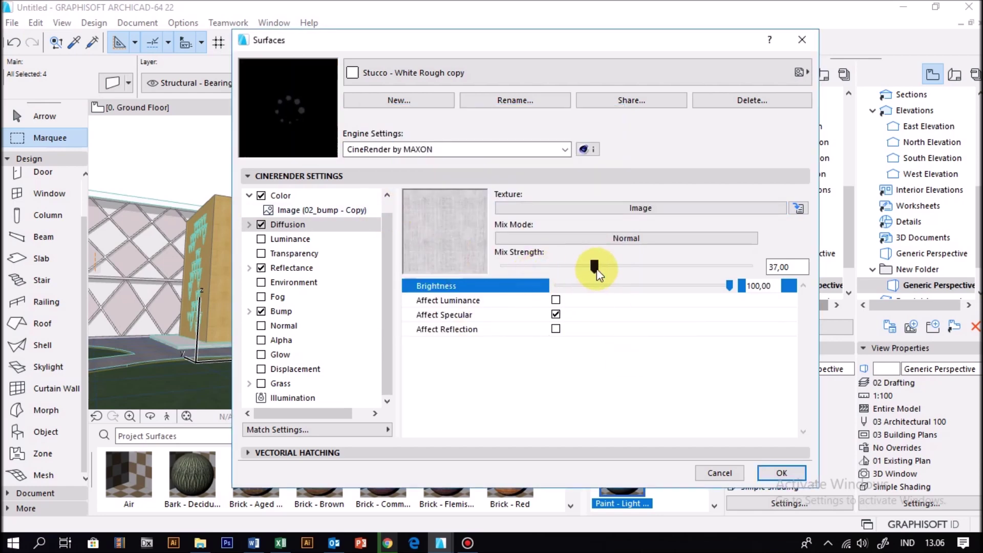
# Load the 02_bump - Copy image as the Bump texture and raise its strength to 100
pyautogui.click(290, 269)
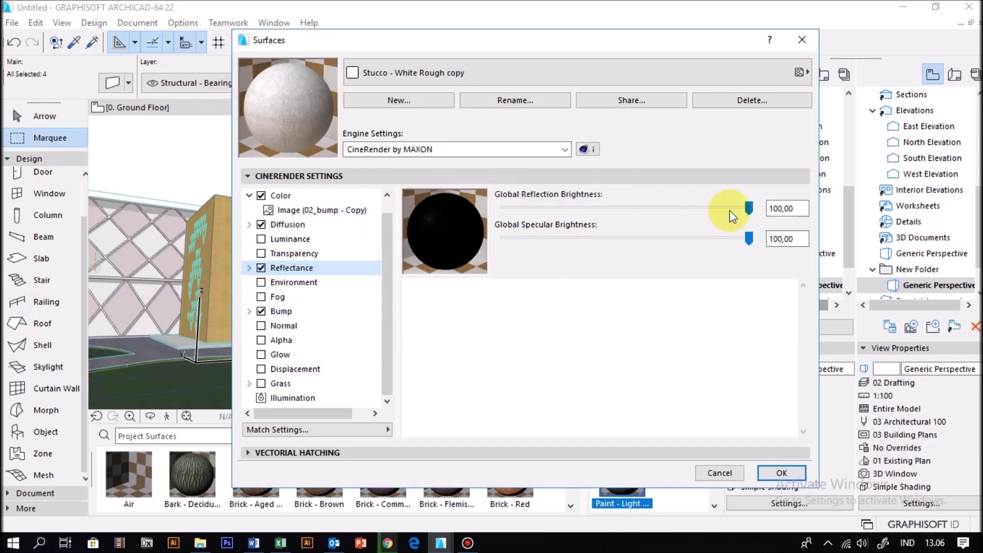
pyautogui.click(282, 311)
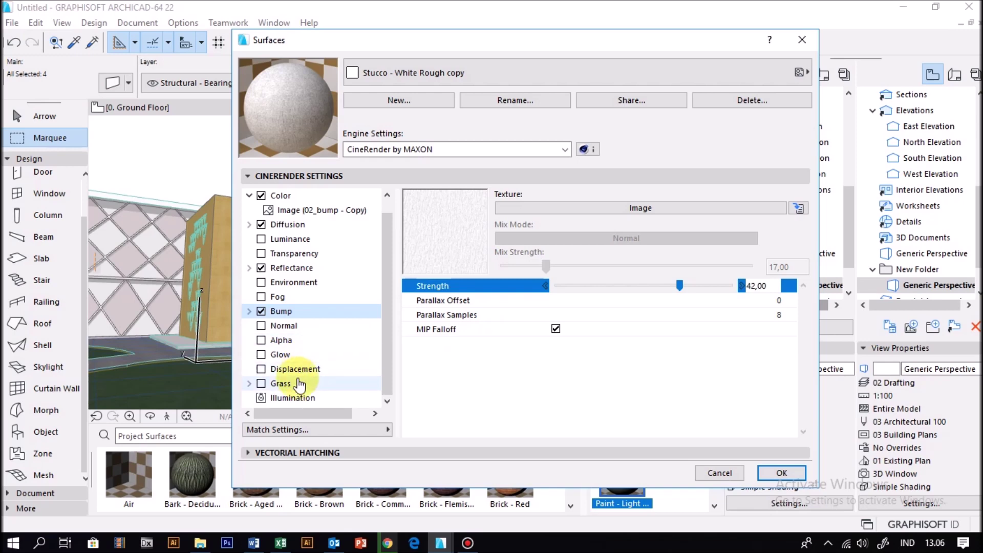
pyautogui.click(799, 208)
pyautogui.click(823, 286)
pyautogui.doubleClick(396, 209)
pyautogui.click(586, 332)
pyautogui.moveTo(681, 287); pyautogui.dragTo(722, 286)
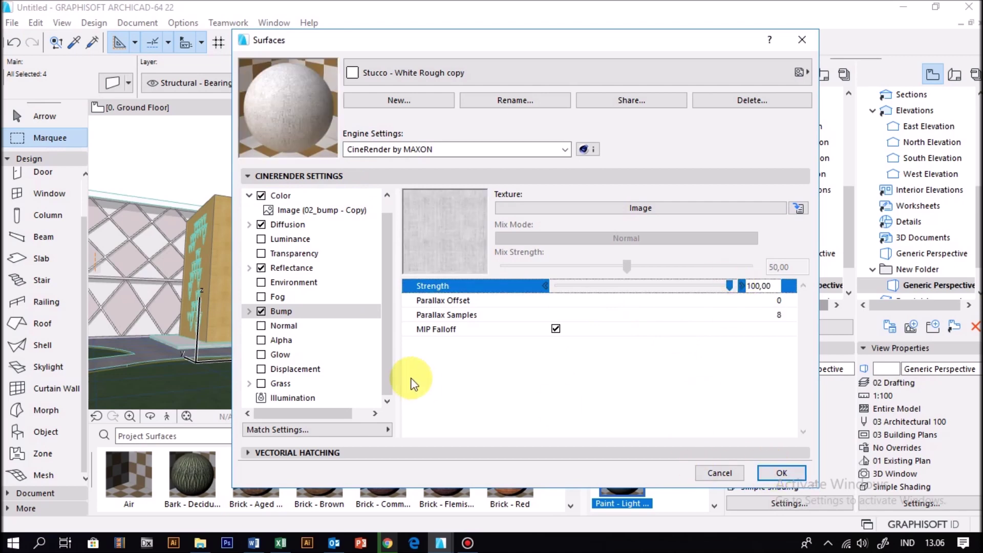
# Try a grey Glow at 86 brightness, turn Glow back off and accept the surface
pyautogui.click(261, 354)
pyautogui.click(625, 289)
pyautogui.click(580, 353)
pyautogui.press('Return')
pyautogui.click(645, 299)
pyautogui.moveTo(713, 303)
pyautogui.mouseDown()
pyautogui.moveTo(621, 300)
pyautogui.moveTo(706, 300)
pyautogui.mouseUp()
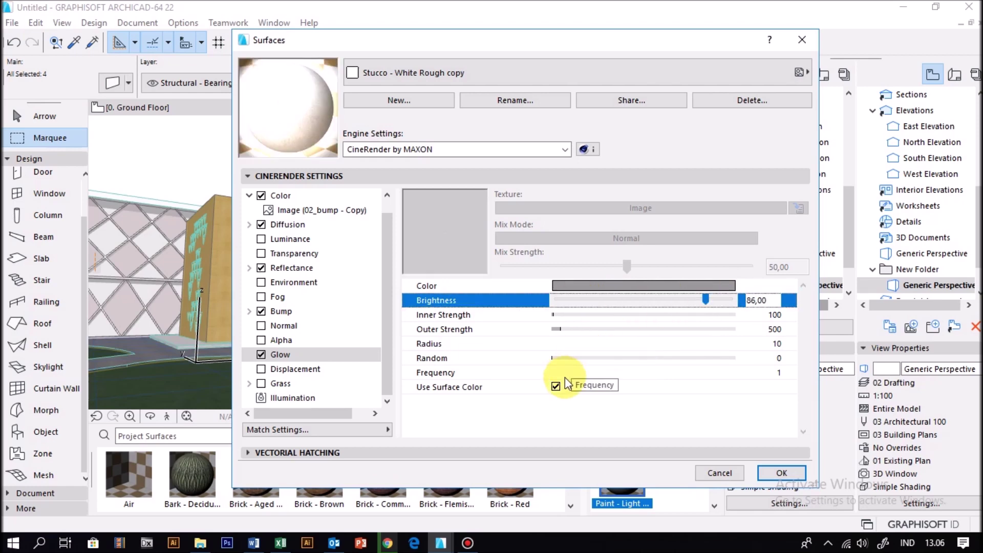
pyautogui.click(568, 286)
pyautogui.click(613, 237)
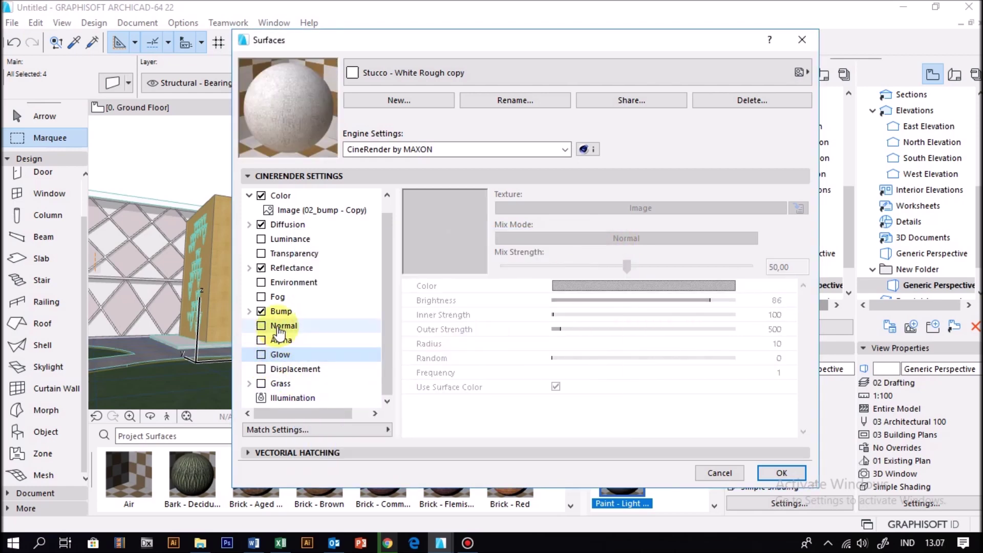
pyautogui.click(781, 473)
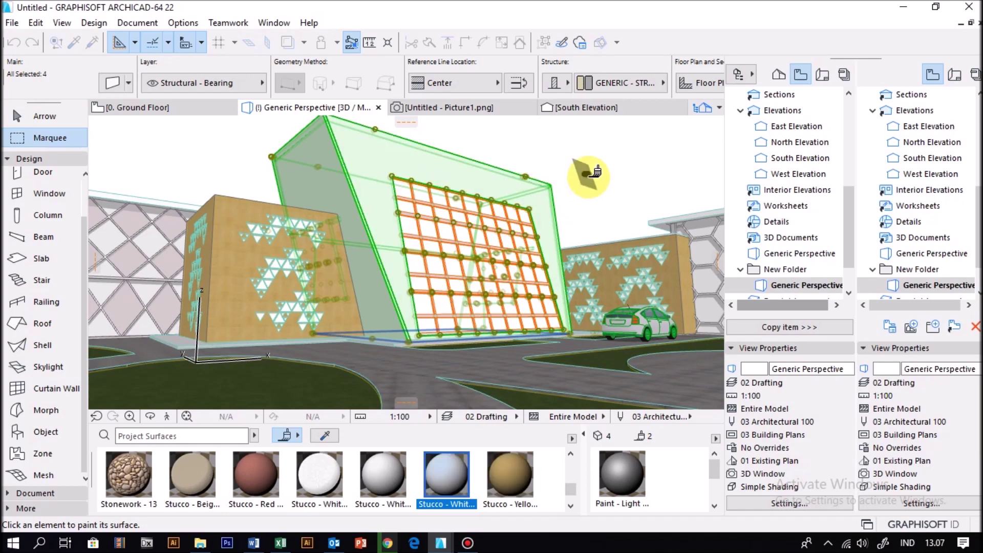
# Set all three wall Override Surfaces to Stucco - White Rough copy and review its settings
pyautogui.click(391, 170)
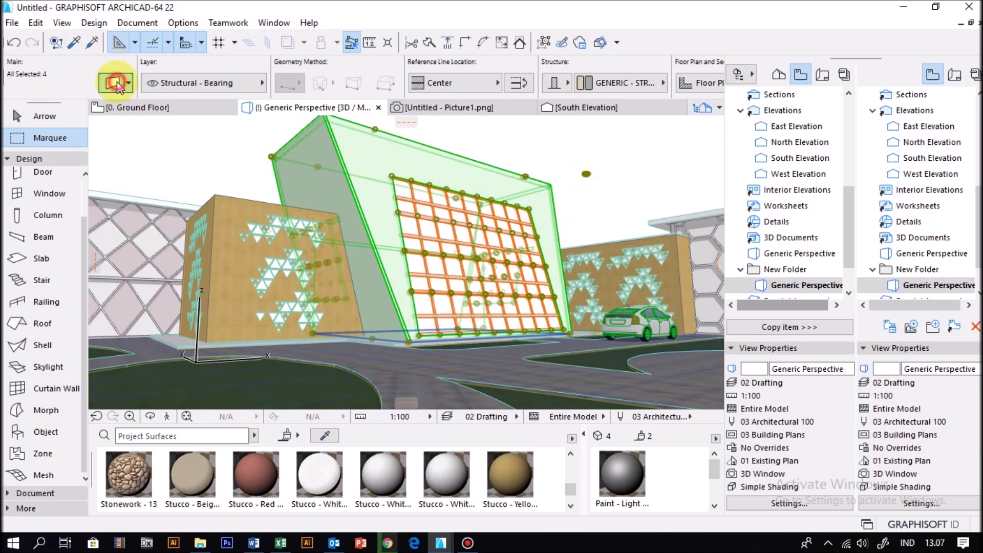
pyautogui.click(117, 85)
pyautogui.click(436, 200)
pyautogui.click(792, 494)
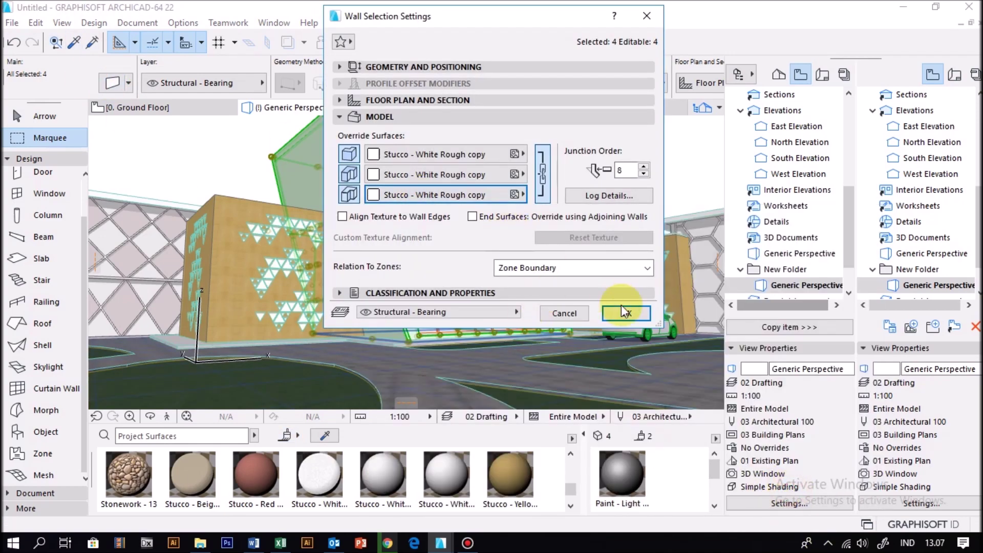
pyautogui.click(622, 310)
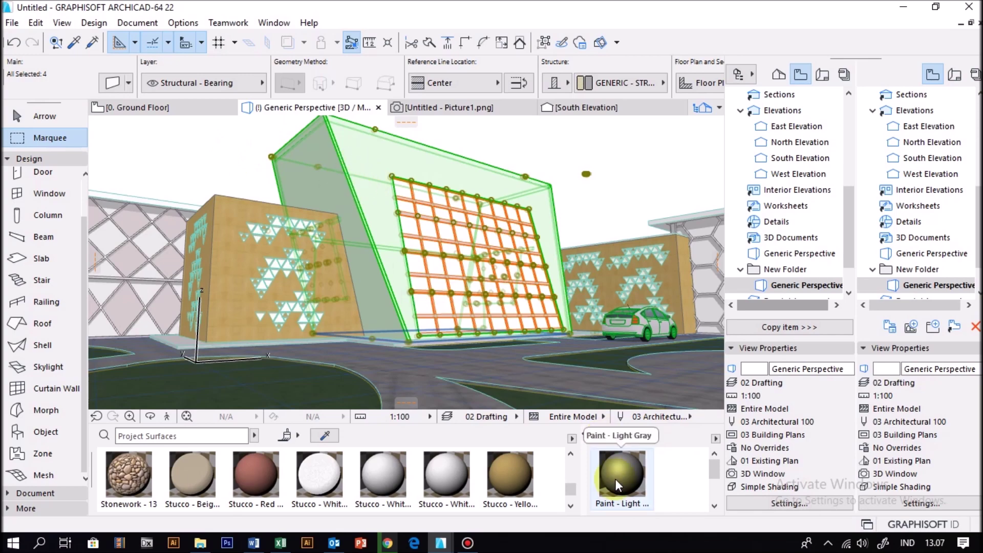
pyautogui.click(326, 436)
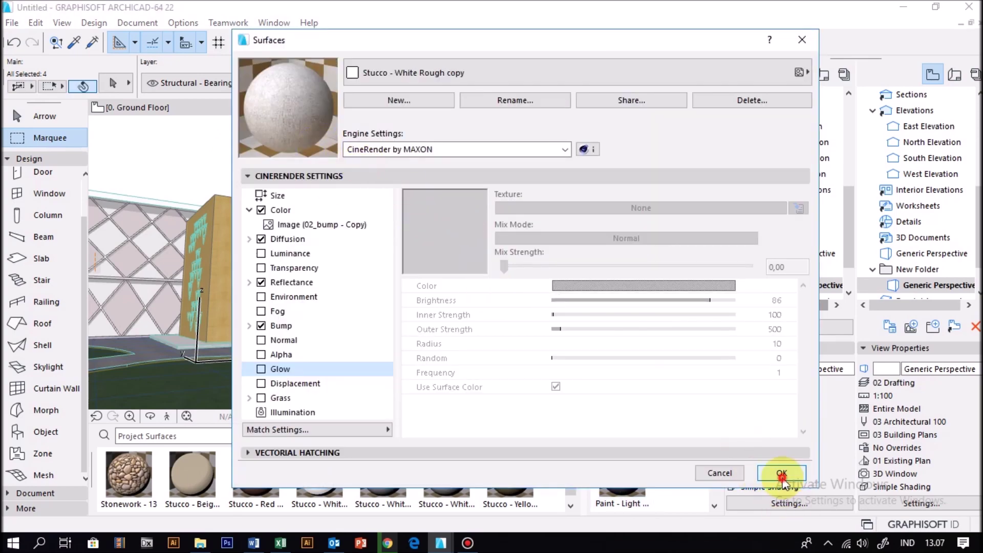
pyautogui.click(781, 473)
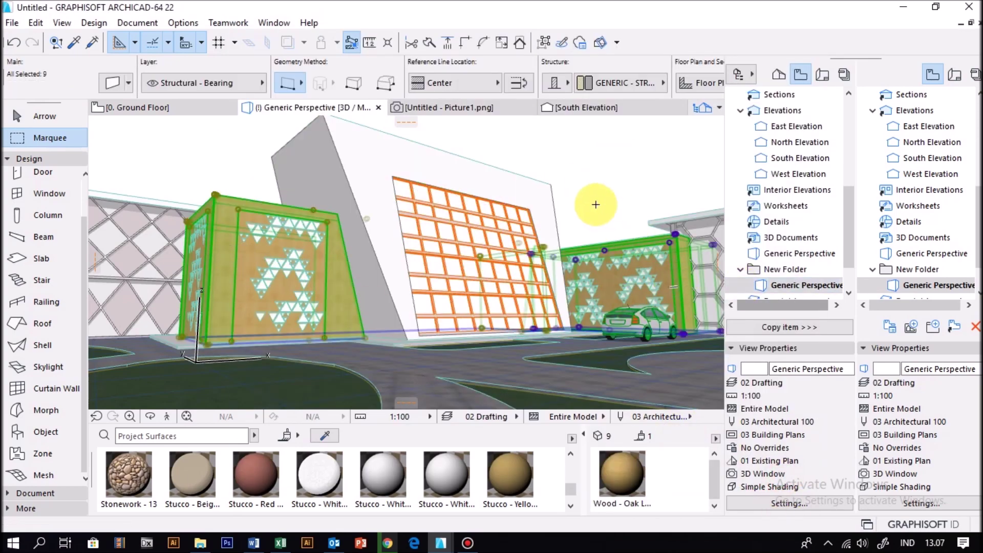
# Select the left wall group, open its Wood - Oak Light copy surface and set Diffusion to Image
pyautogui.click(588, 170)
pyautogui.scroll(-2, 447, 477)
pyautogui.click(347, 320)
pyautogui.rightClick(614, 473)
pyautogui.click(652, 483)
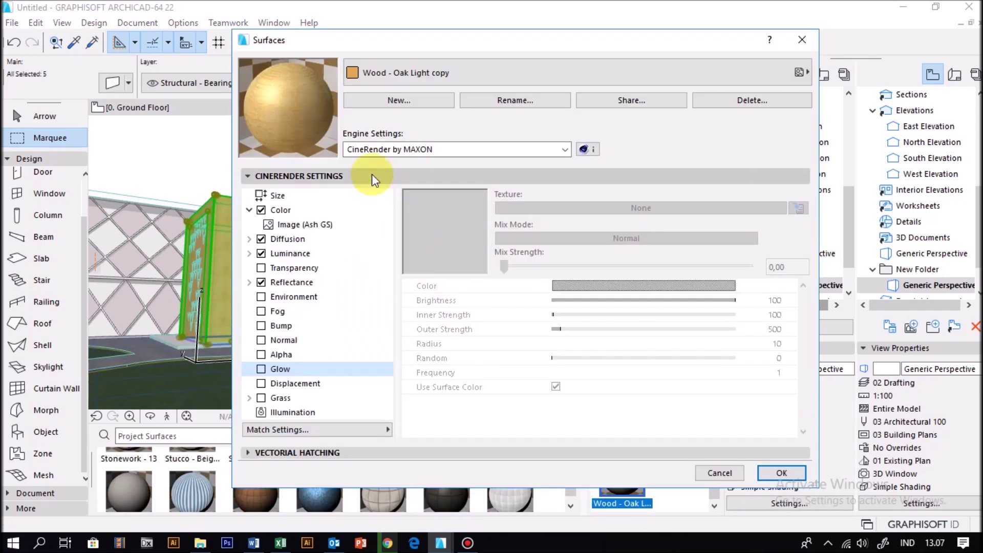
pyautogui.click(298, 223)
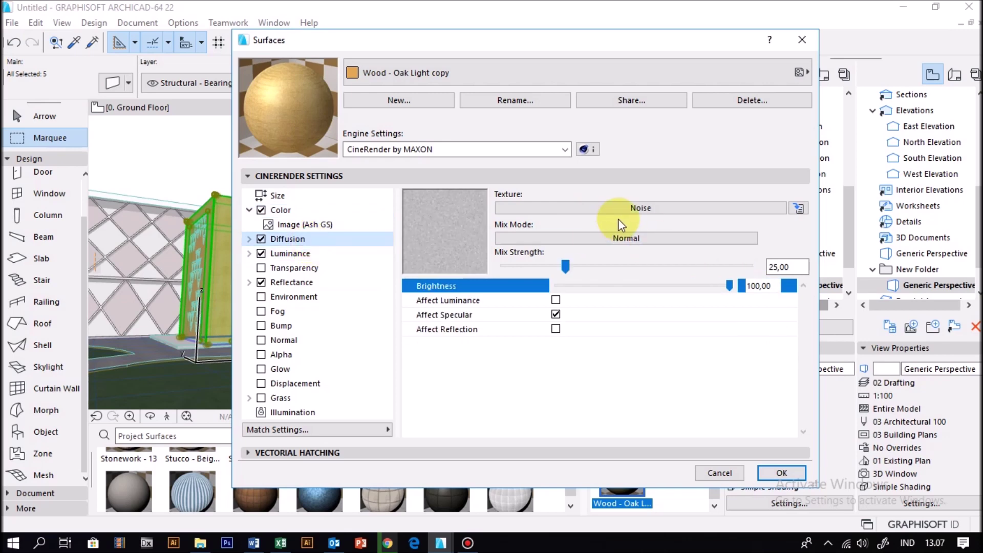
pyautogui.click(681, 207)
pyautogui.click(823, 288)
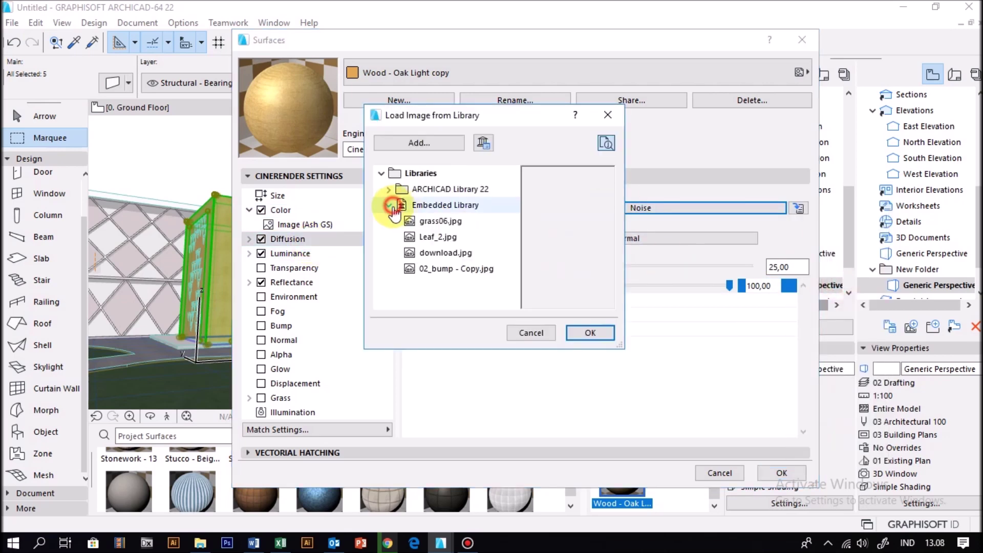
# Load Maple wh - Copy.jpg from the Wood folder and raise reflection brightness to 100
pyautogui.click(428, 258)
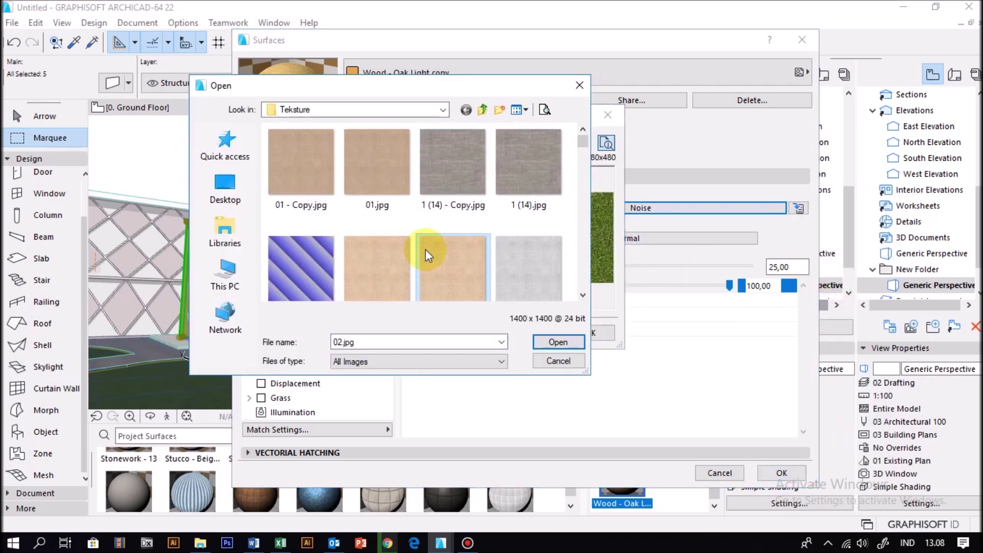
pyautogui.scroll(3, 428, 253)
pyautogui.doubleClick(451, 253)
pyautogui.scroll(-3, 464, 254)
pyautogui.scroll(-2, 421, 247)
pyautogui.click(362, 172)
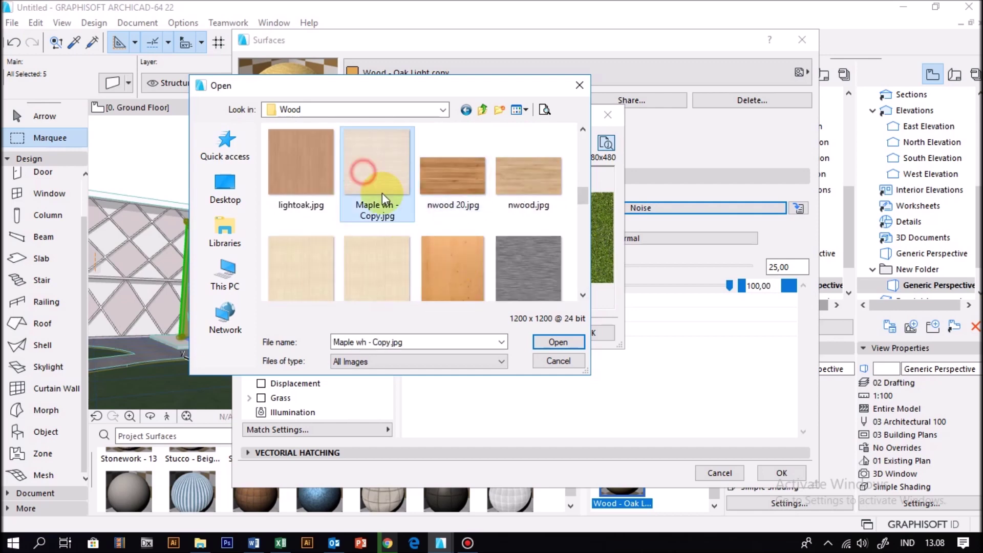
pyautogui.click(558, 342)
pyautogui.click(593, 333)
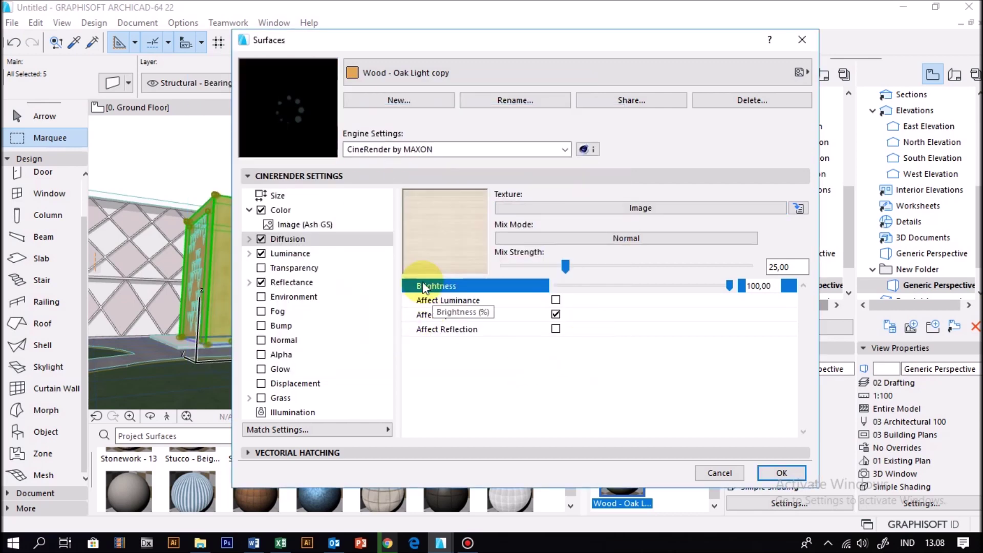
pyautogui.click(292, 282)
pyautogui.moveTo(653, 207)
pyautogui.mouseDown()
pyautogui.moveTo(748, 207)
pyautogui.moveTo(634, 237)
pyautogui.moveTo(514, 239)
pyautogui.mouseUp()
pyautogui.click(782, 473)
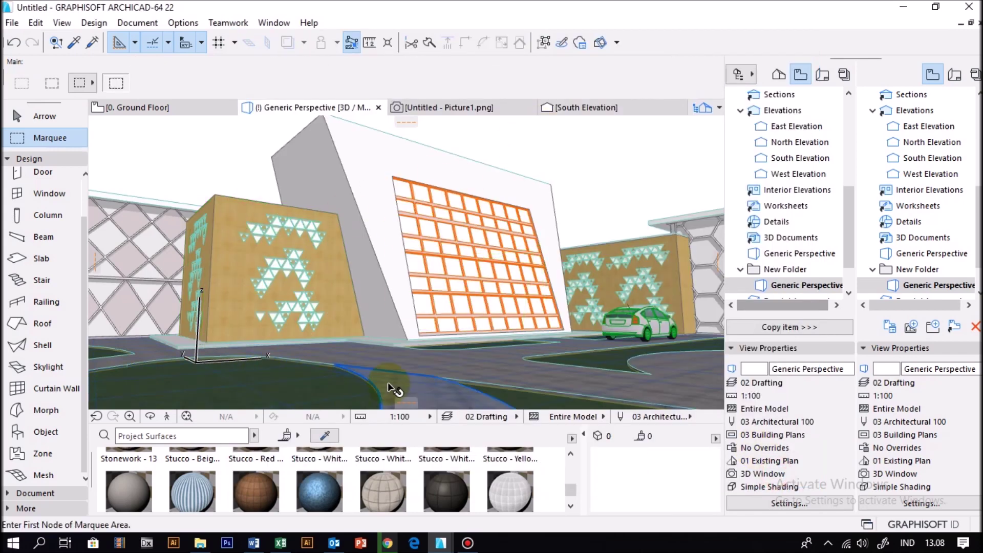
# Inspect the grass terrain's surface settings and close them without changes
pyautogui.click(389, 385)
pyautogui.doubleClick(611, 466)
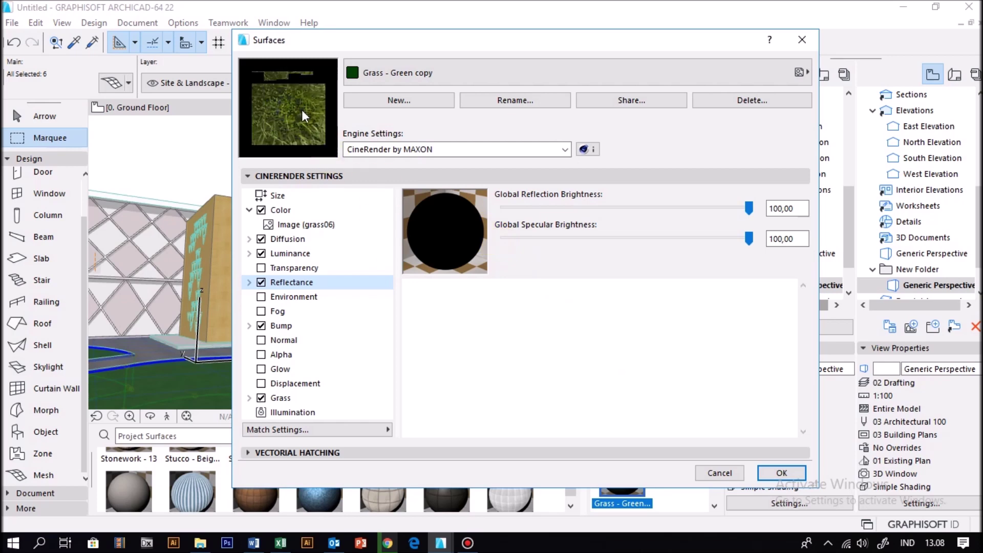
pyautogui.click(279, 399)
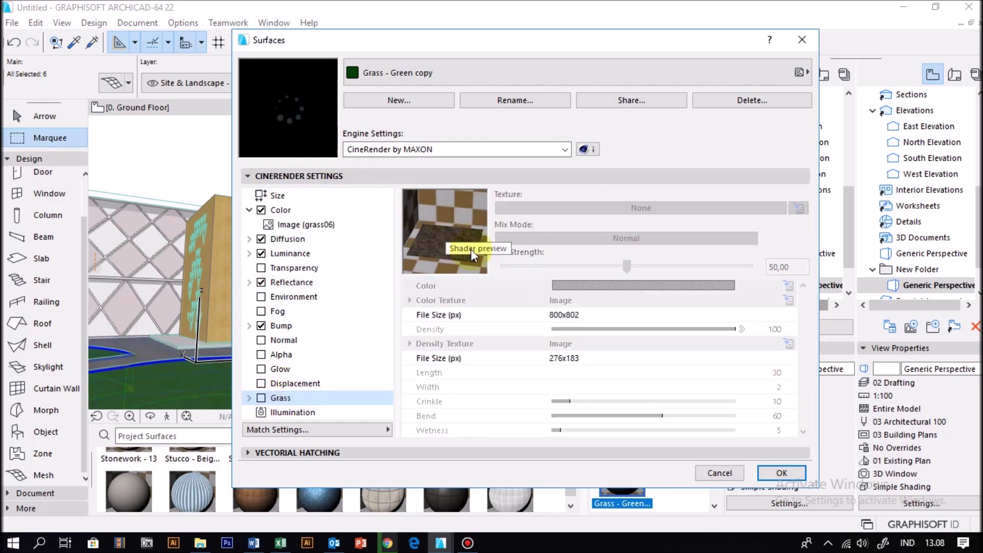
pyautogui.click(722, 472)
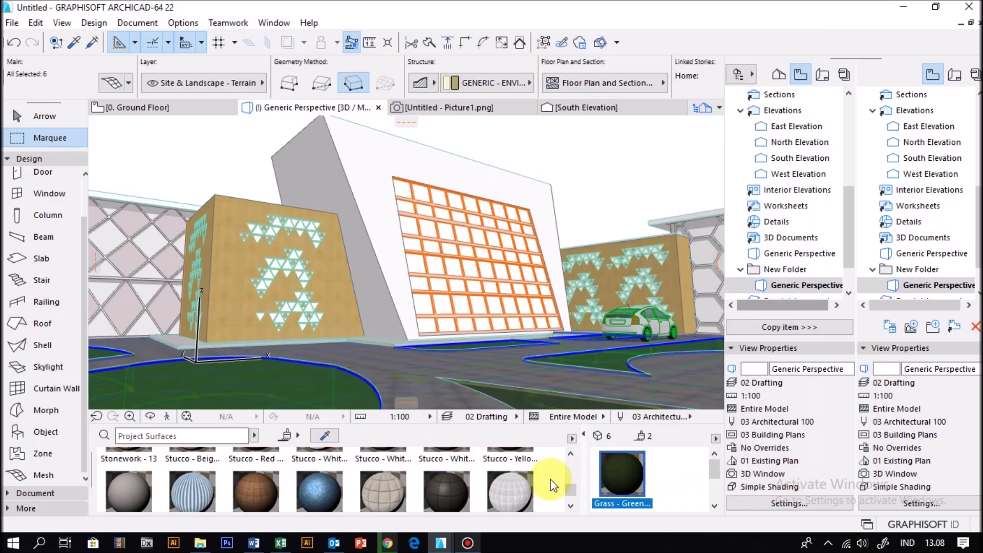
# Change the road slabs' Concrete - 04 surface colour to light grey RGB 200, 200, 200
pyautogui.click(397, 362)
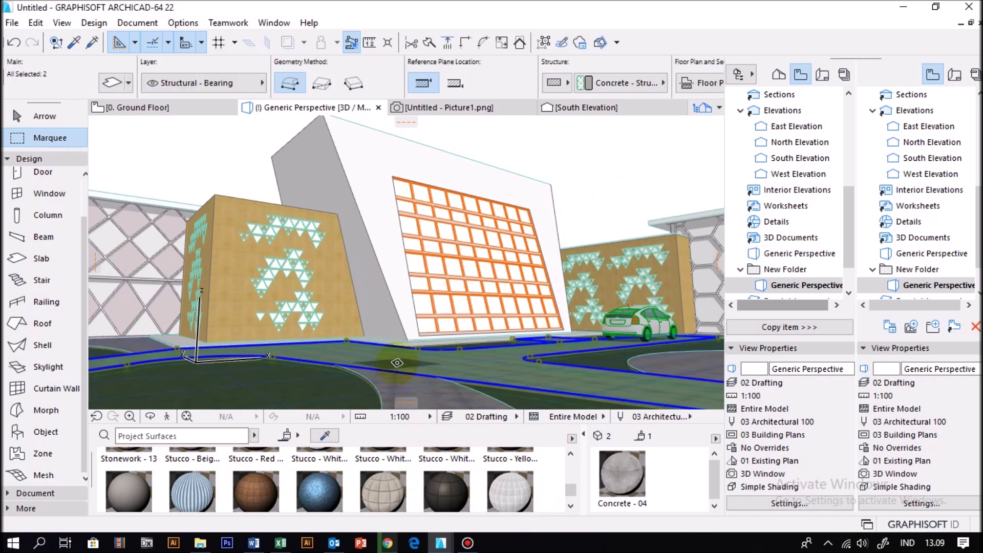
pyautogui.doubleClick(621, 475)
pyautogui.click(291, 282)
pyautogui.click(287, 239)
pyautogui.click(281, 210)
pyautogui.click(661, 287)
pyautogui.moveTo(606, 259); pyautogui.dragTo(606, 287)
pyautogui.click(323, 454)
pyautogui.click(696, 286)
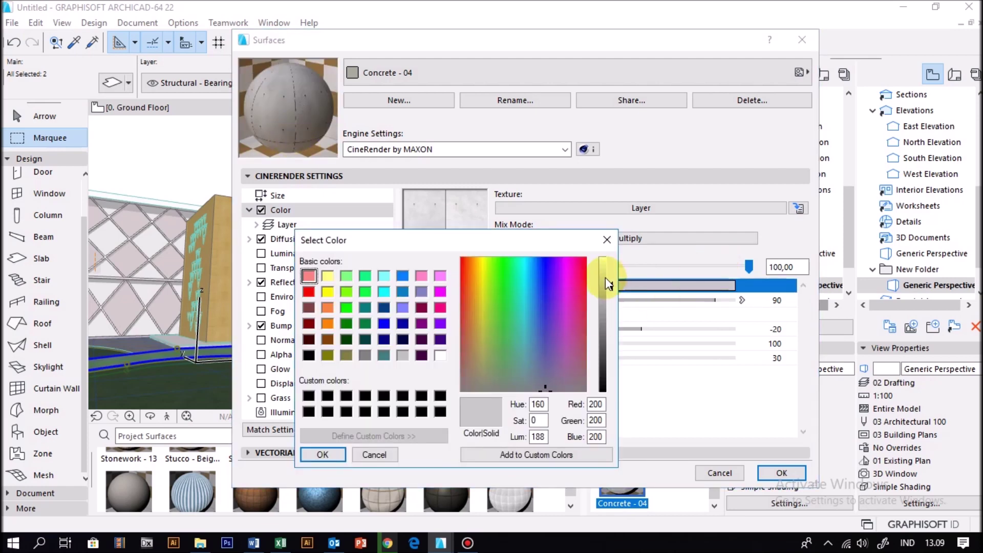
pyautogui.click(453, 456)
pyautogui.click(802, 40)
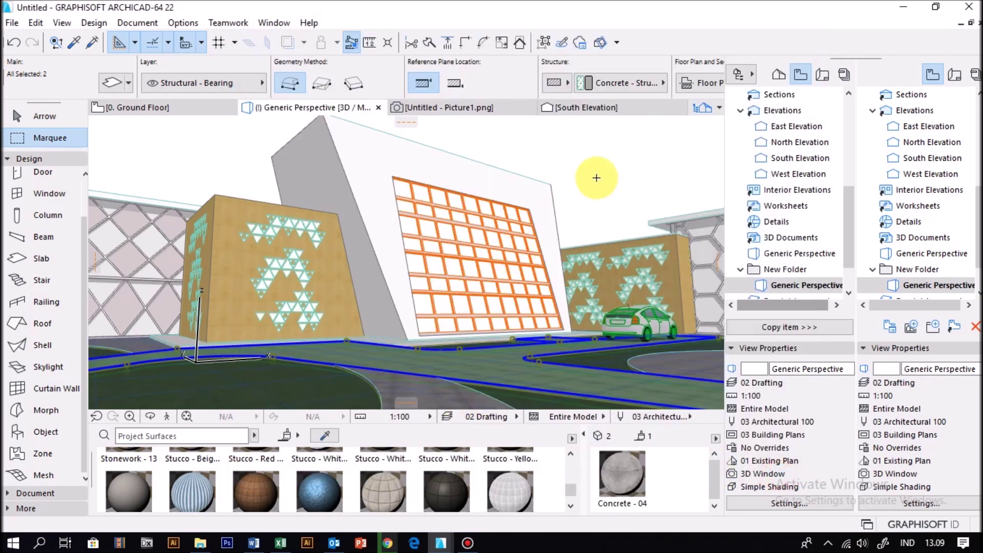
pyautogui.press('Escape')
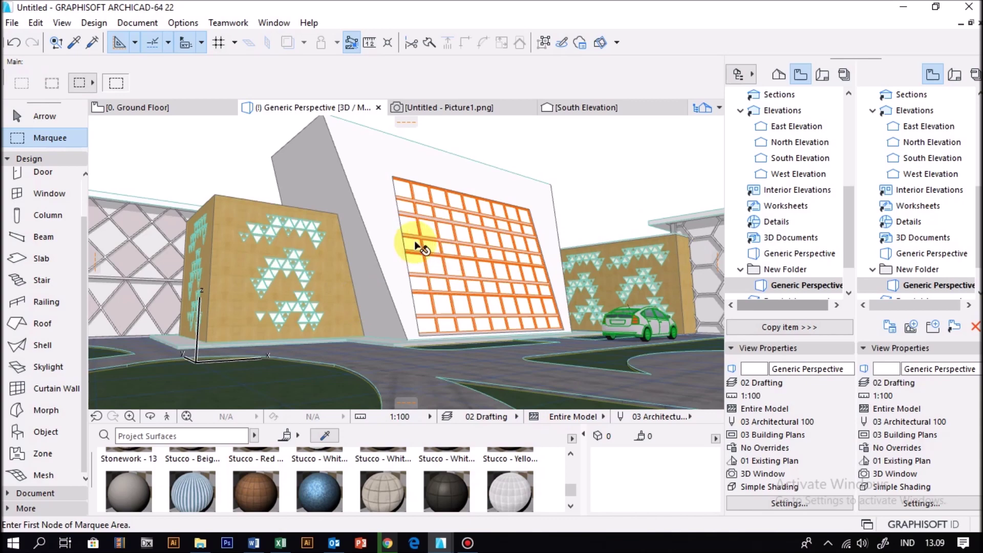
# Show the orbited Generic Perspective view with PhotoRendering Settings and its CineRender preview open
pyautogui.doubleClick(901, 285)
pyautogui.moveTo(573, 307)
pyautogui.keyDown('shift'); pyautogui.mouseDown(button='middle')
pyautogui.moveTo(451, 272)
pyautogui.moveTo(498, 319)
pyautogui.mouseUp(button='middle'); pyautogui.keyUp('shift')
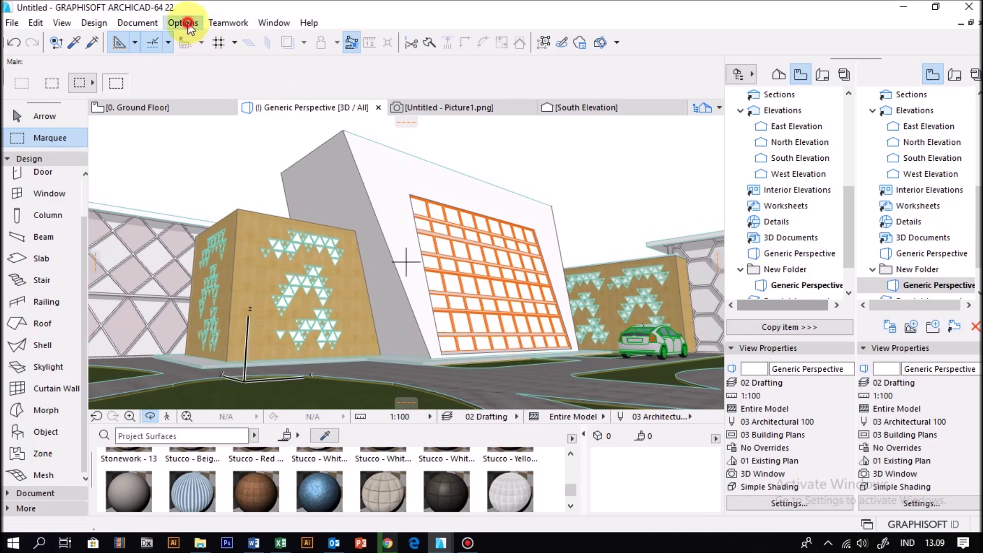
pyautogui.click(182, 23)
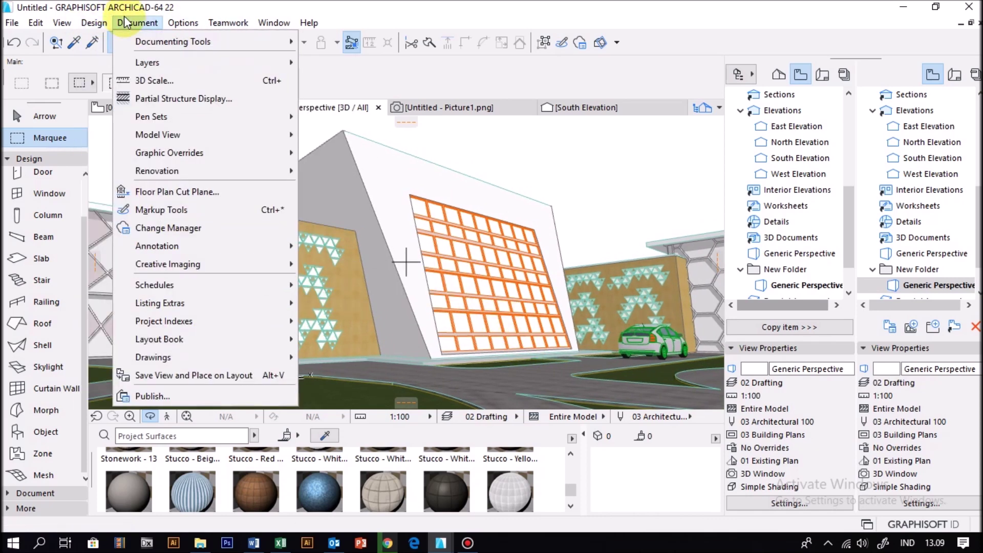
pyautogui.moveTo(167, 263)
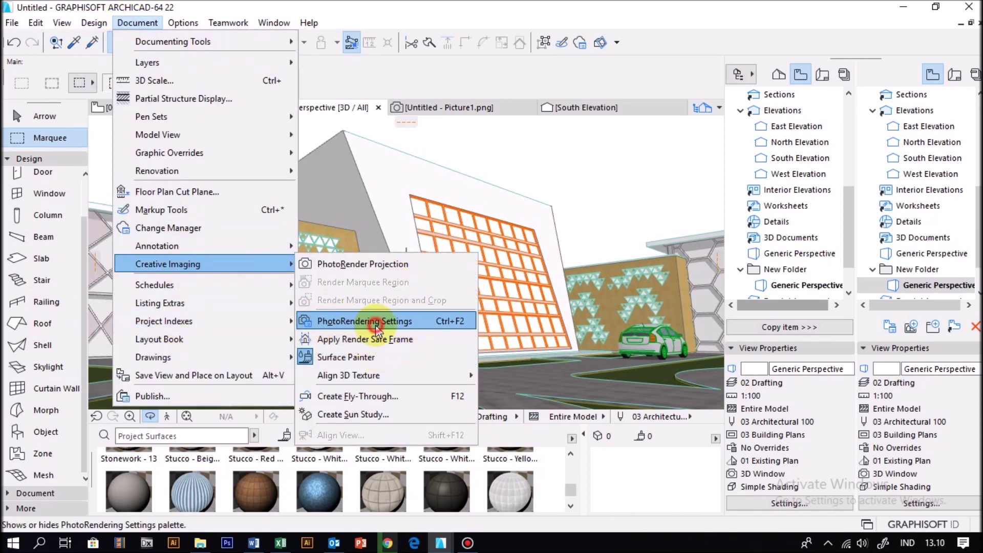
pyautogui.click(376, 322)
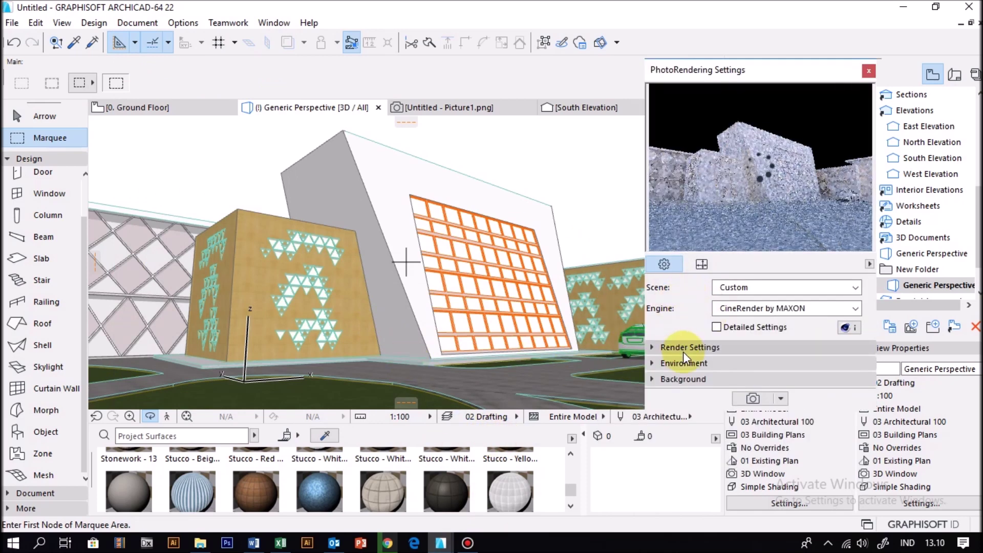
pyautogui.moveTo(611, 172)
pyautogui.mouseDown()
pyautogui.moveTo(357, 263)
pyautogui.moveTo(417, 279)
pyautogui.mouseUp()
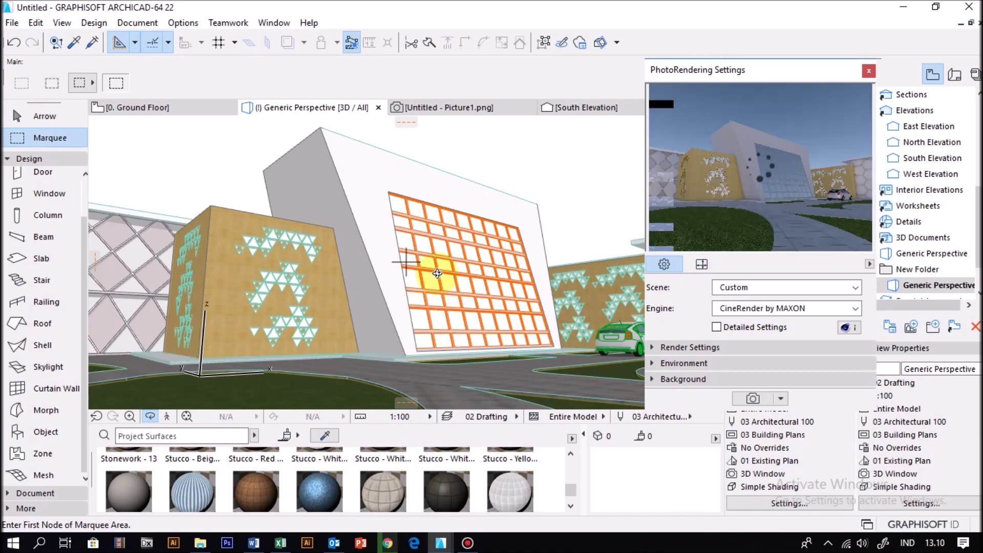
# Set both CineRender quality presets to High and the lights to 50%
pyautogui.click(750, 347)
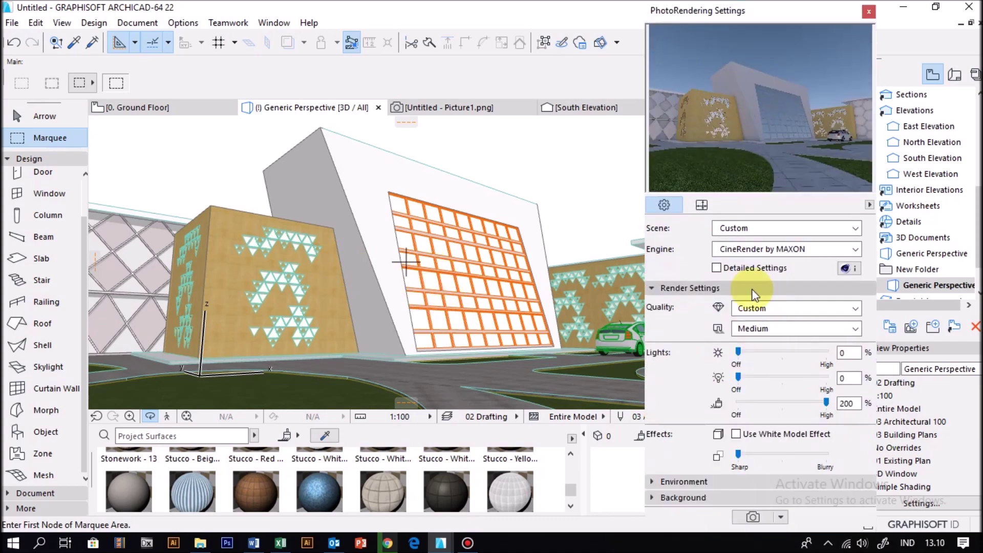
pyautogui.click(747, 308)
pyautogui.click(755, 366)
pyautogui.click(791, 328)
pyautogui.click(753, 379)
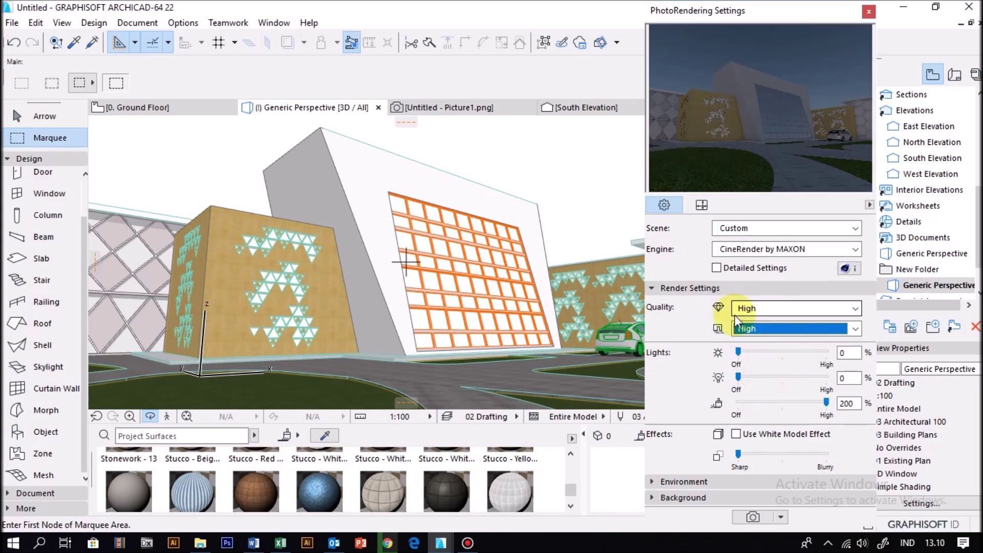
pyautogui.click(469, 544)
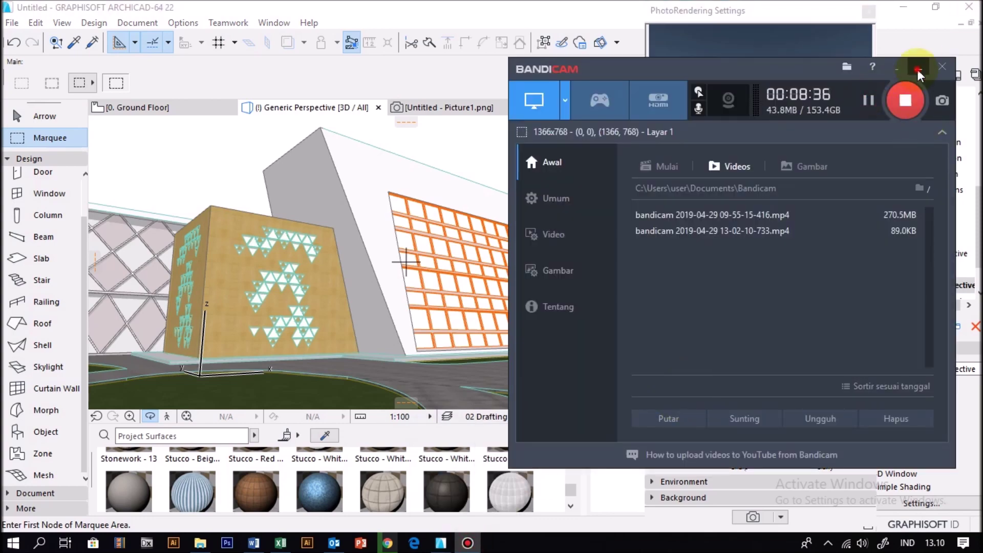
pyautogui.click(918, 70)
pyautogui.click(844, 379)
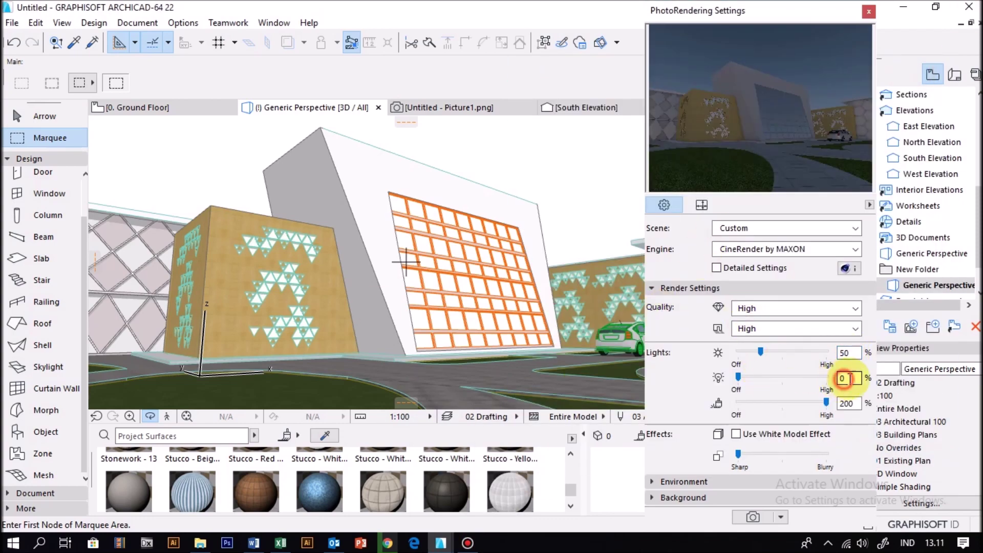
pyautogui.write('50')
pyautogui.click(688, 288)
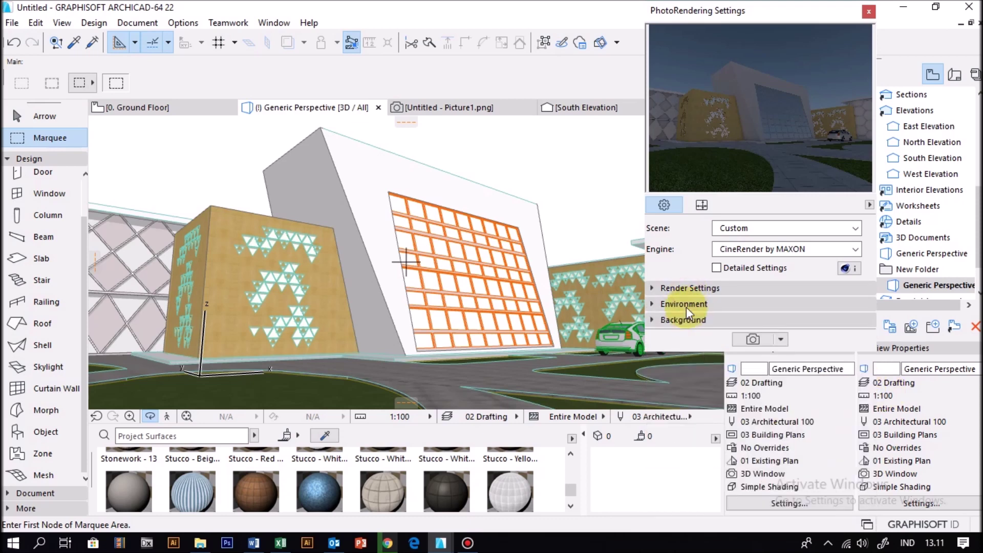
# Choose the Clear sky environment and a 1920 x 1080 output size, then start the render
pyautogui.click(782, 389)
pyautogui.click(669, 188)
pyautogui.click(683, 500)
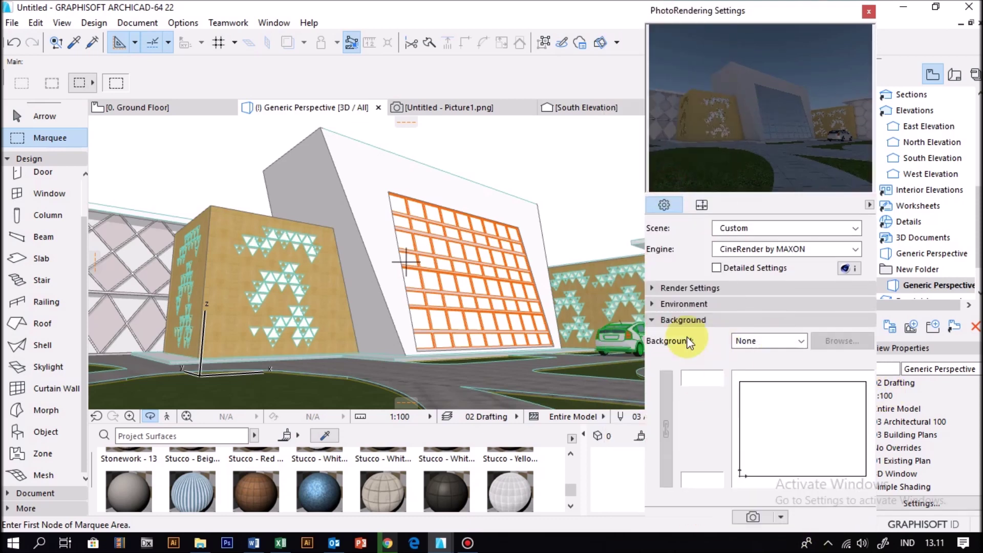
pyautogui.click(701, 205)
pyautogui.click(853, 227)
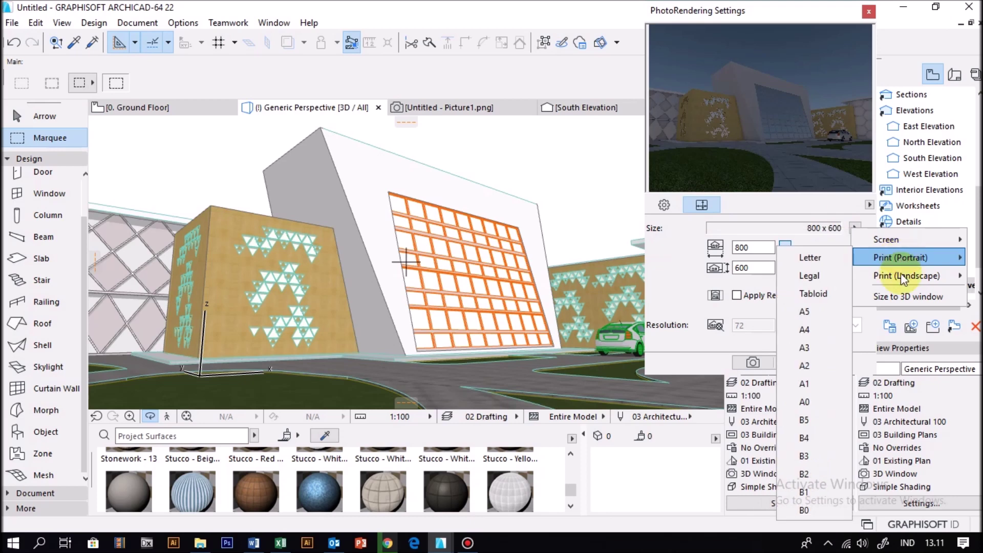
pyautogui.moveTo(886, 240)
pyautogui.click(814, 404)
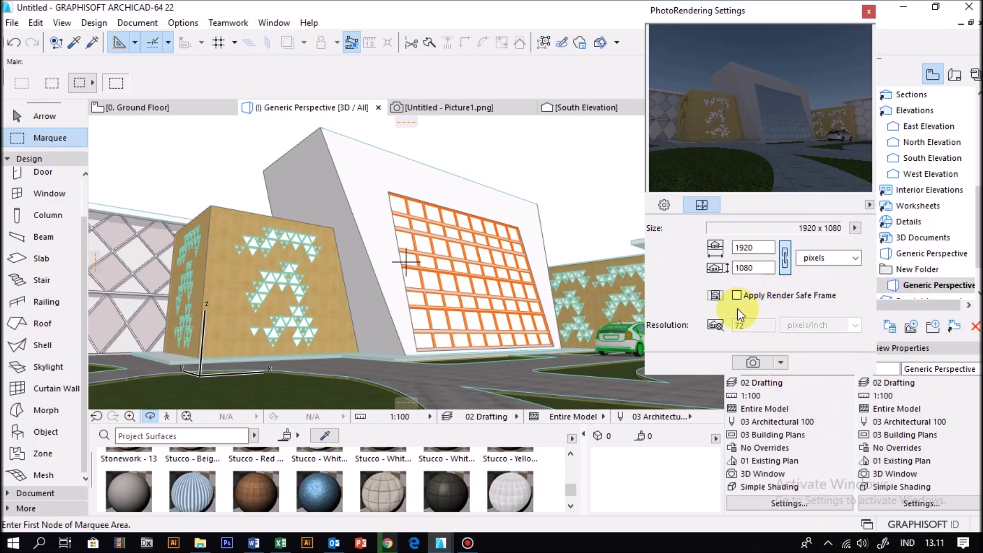
pyautogui.click(664, 205)
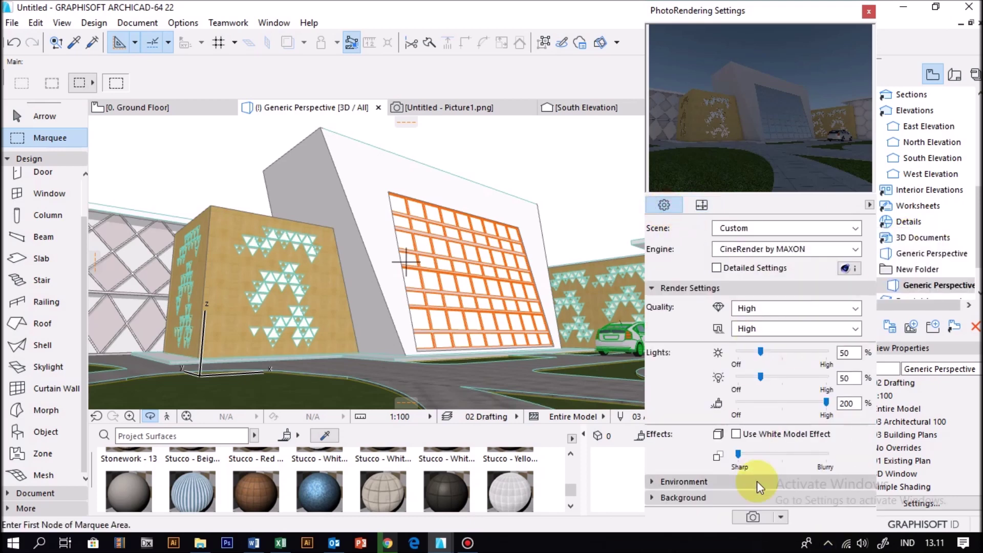
pyautogui.click(753, 516)
pyautogui.click(869, 11)
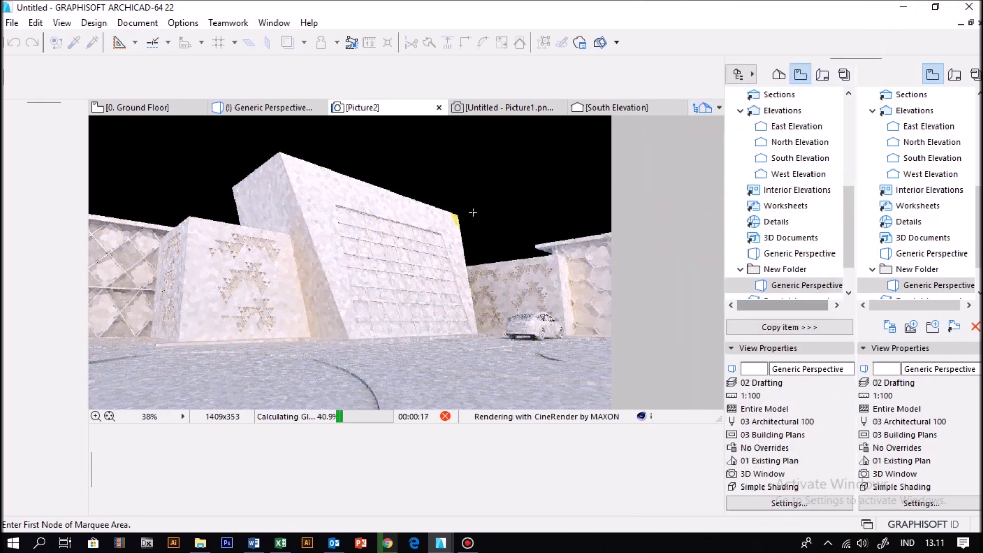
# Let the Picture2 render finish, open it in Photoshop and show the Background layer's options
pyautogui.click(468, 543)
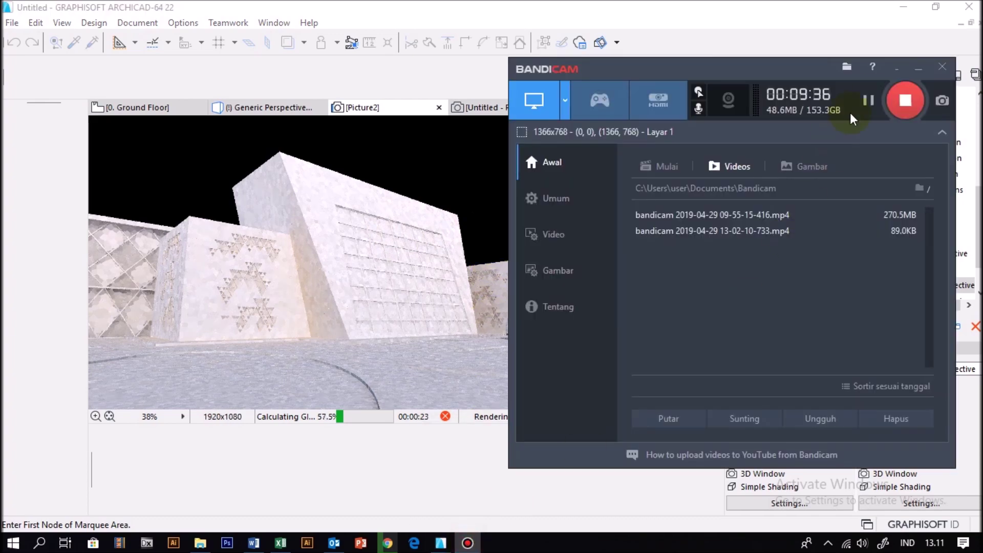
pyautogui.click(905, 101)
pyautogui.click(918, 67)
pyautogui.rightClick(901, 332)
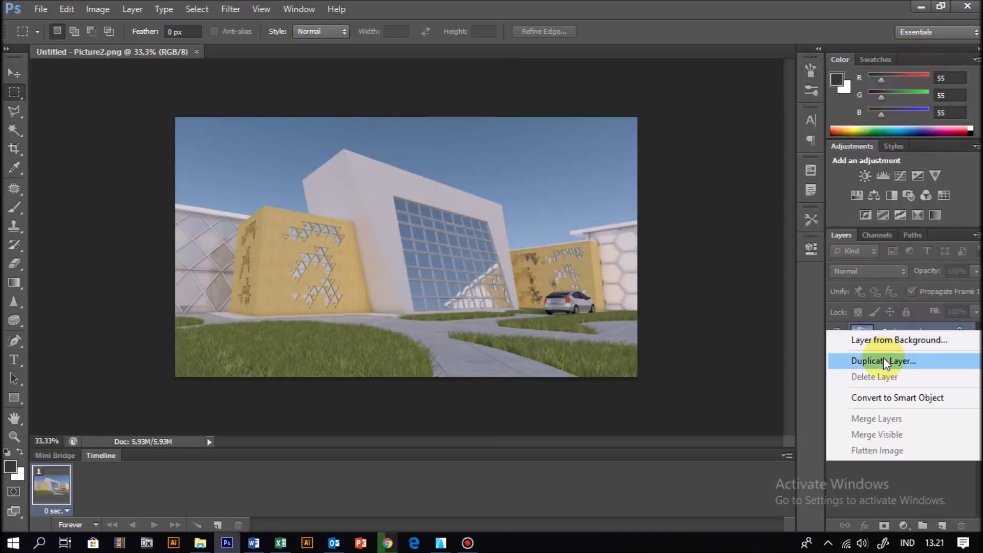
# Duplicate the Background layer and brighten it slightly with an upward Curves bend
pyautogui.click(862, 362)
pyautogui.click(634, 160)
pyautogui.click(96, 9)
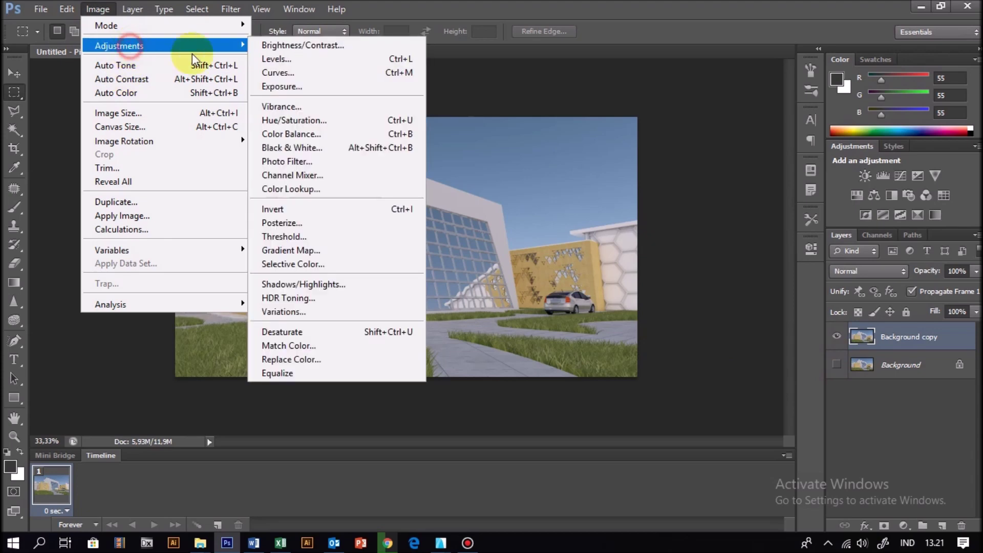
pyautogui.click(343, 57)
pyautogui.click(827, 136)
pyautogui.click(97, 9)
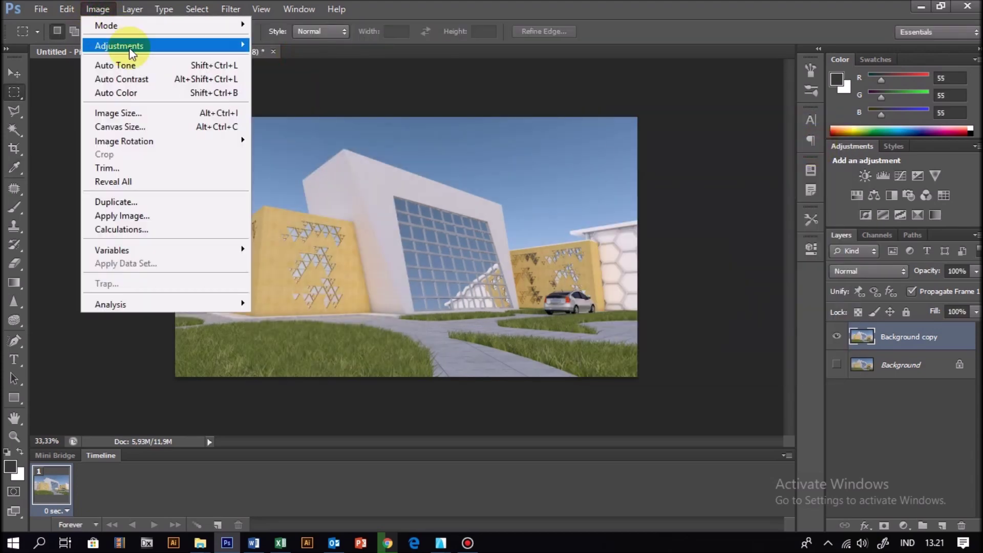
pyautogui.click(343, 68)
pyautogui.click(726, 248)
pyautogui.moveTo(783, 190); pyautogui.dragTo(783, 170)
pyautogui.click(901, 97)
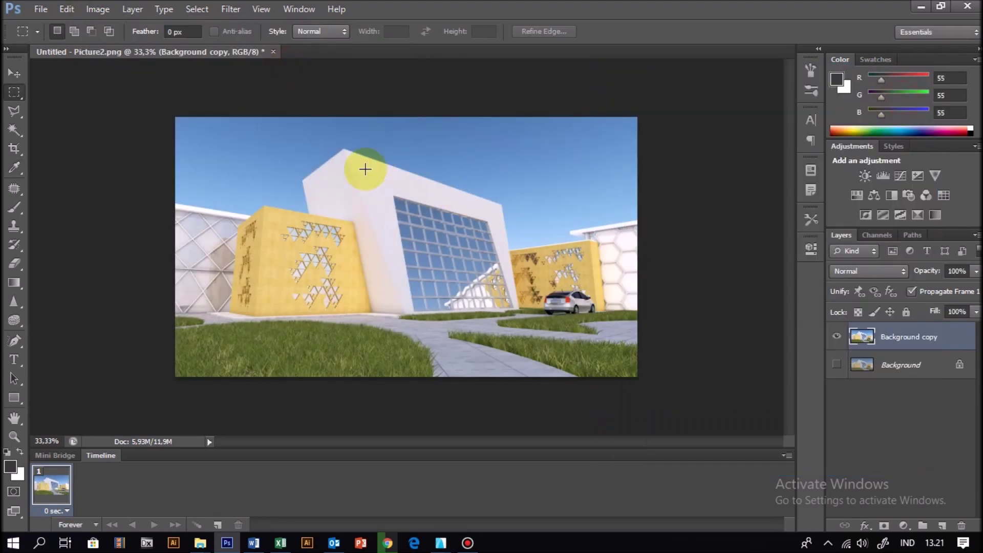
# Add a Selective Color adjustment layer clipped to the layer below
pyautogui.click(97, 10)
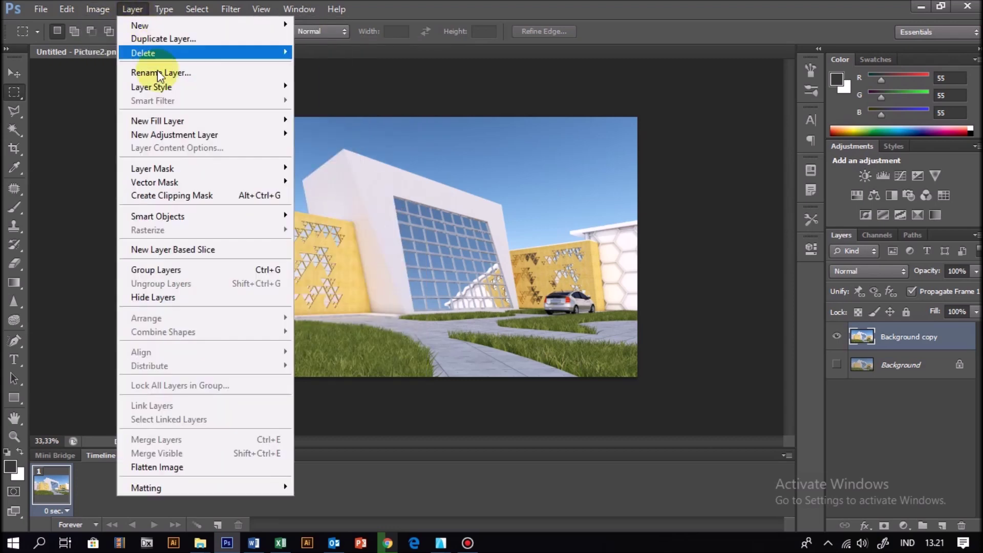
pyautogui.moveTo(174, 134)
pyautogui.click(336, 353)
pyautogui.click(414, 315)
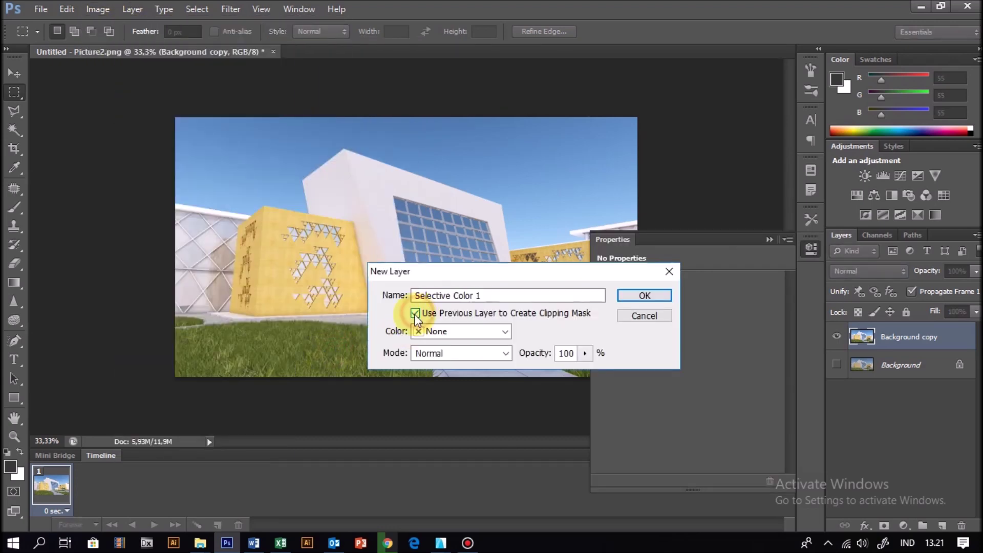
# Add cyan to Reds, and give Yellows less cyan, Magenta +17 and Black +71
pyautogui.press('Return')
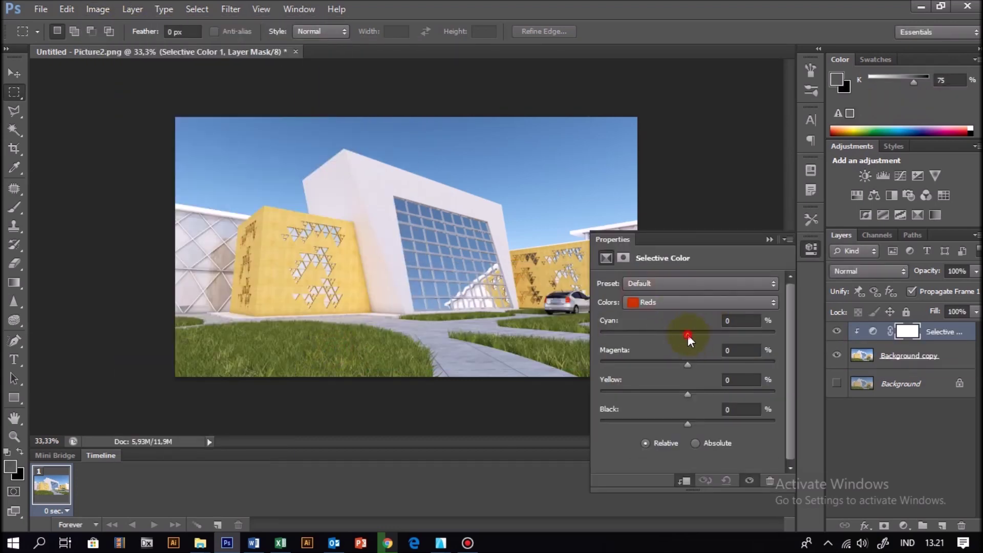
pyautogui.moveTo(687, 336); pyautogui.dragTo(719, 336)
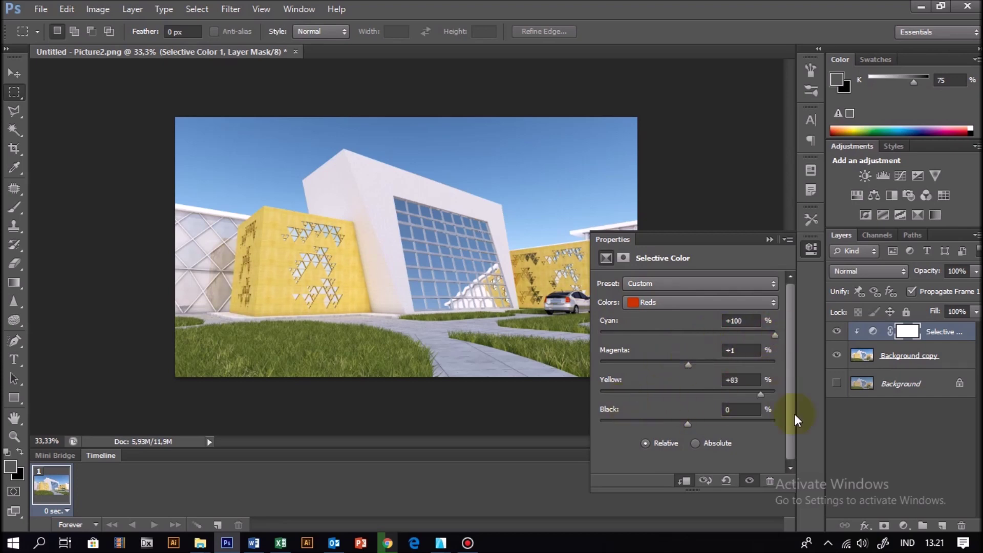
pyautogui.click(683, 302)
pyautogui.click(665, 320)
pyautogui.moveTo(687, 335); pyautogui.dragTo(615, 336)
pyautogui.moveTo(660, 364)
pyautogui.mouseDown()
pyautogui.moveTo(717, 361)
pyautogui.moveTo(677, 390)
pyautogui.mouseUp()
pyautogui.moveTo(723, 425); pyautogui.dragTo(750, 424)
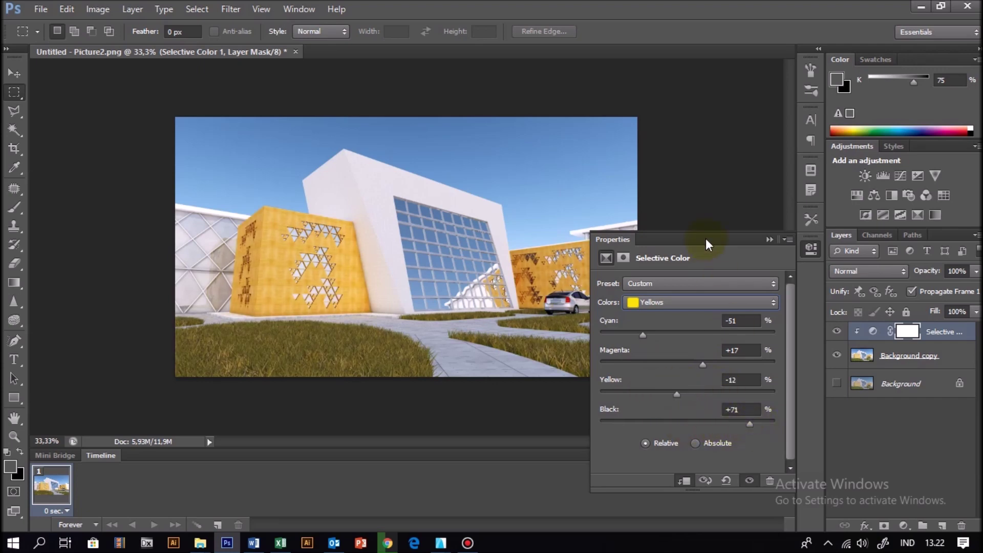
# Tweak yellow and black in Greens and set Blacks to Cyan +28 with added black
pyautogui.click(714, 302)
pyautogui.click(707, 313)
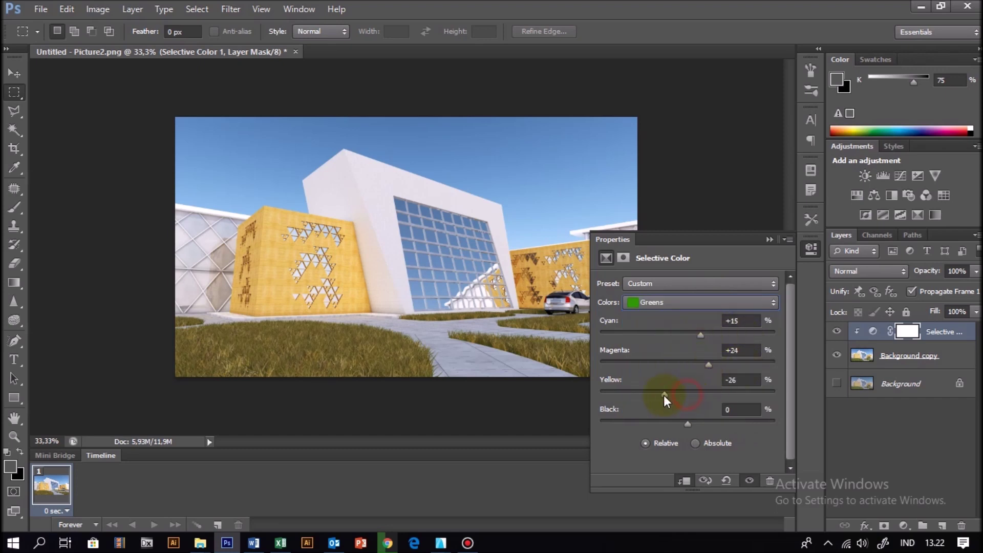
pyautogui.moveTo(665, 394); pyautogui.dragTo(694, 424)
pyautogui.click(686, 303)
pyautogui.click(681, 402)
pyautogui.moveTo(688, 334); pyautogui.dragTo(702, 339)
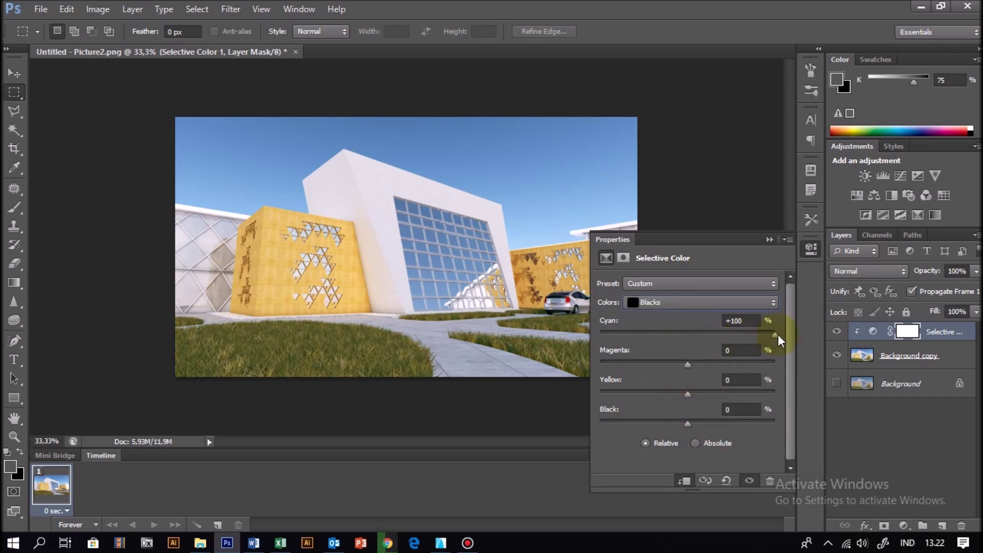
pyautogui.moveTo(776, 332); pyautogui.dragTo(711, 335)
pyautogui.moveTo(687, 424); pyautogui.dragTo(710, 423)
pyautogui.click(768, 239)
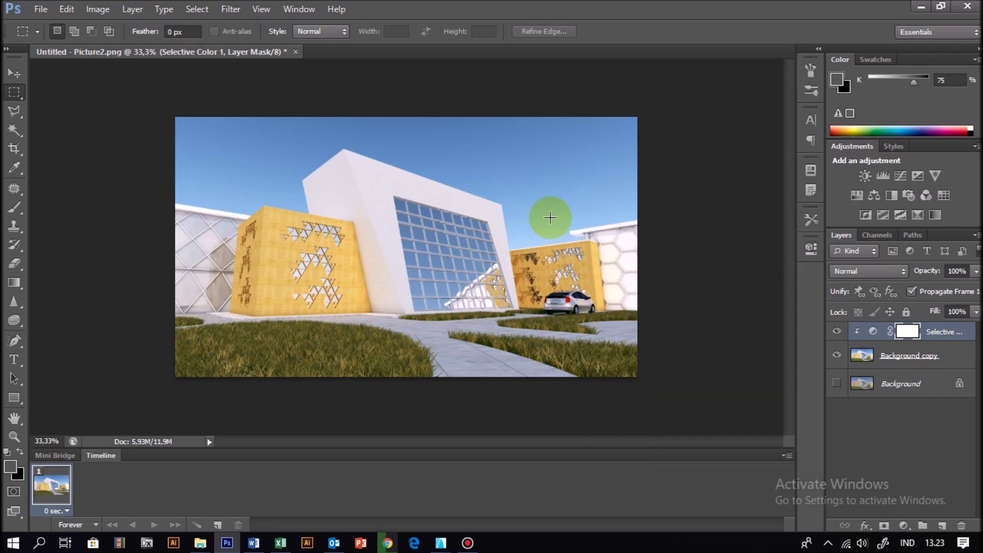
# Pick the Polygonal Lasso, zoom in and start outlining the skyline at the left edge
pyautogui.click(14, 113)
pyautogui.hotkey('ctrl', '+')
pyautogui.hotkey('ctrl', '+')
pyautogui.click(89, 189)
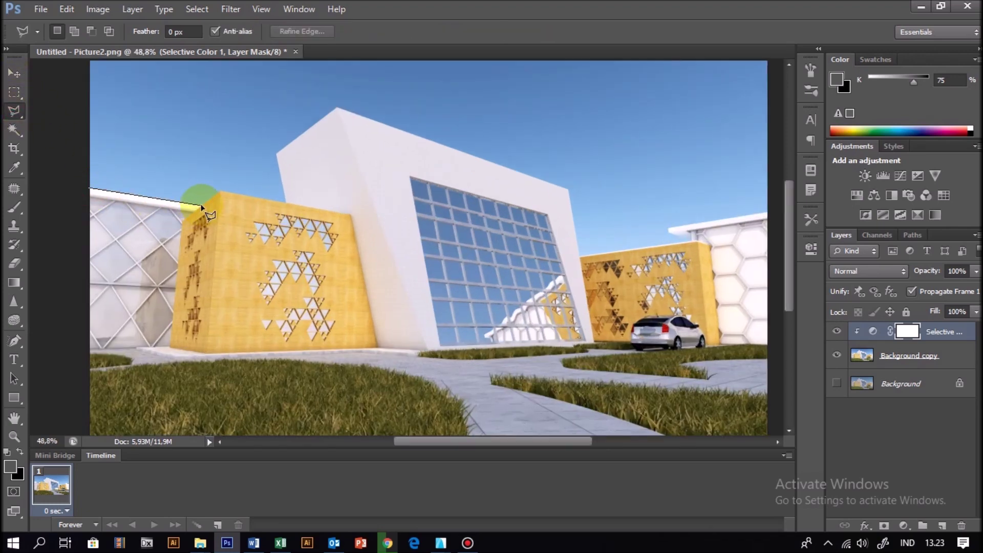
# Trace a closed Polygonal Lasso outline around the sky along the building rooflines
pyautogui.click(220, 191)
pyautogui.click(285, 203)
pyautogui.click(277, 154)
pyautogui.click(337, 108)
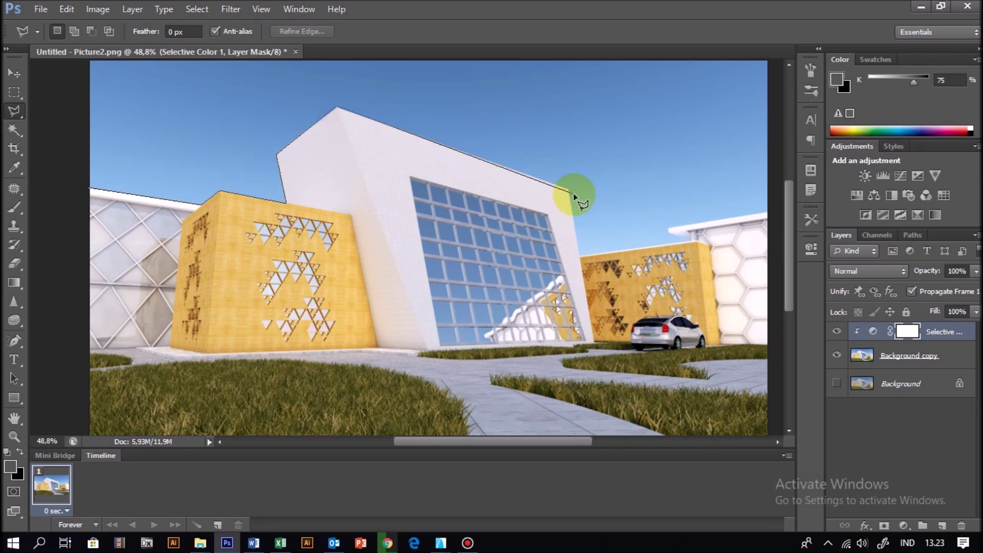
pyautogui.click(581, 254)
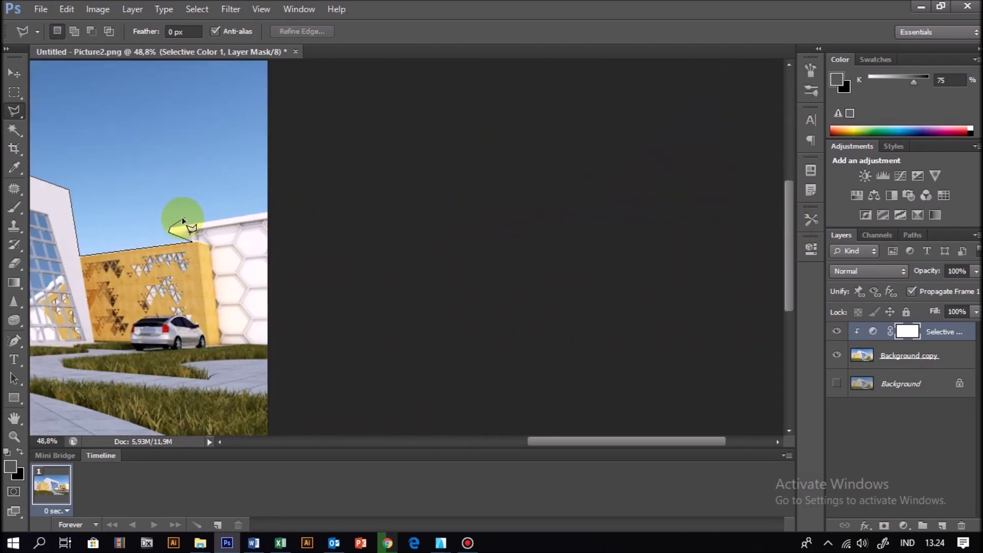
pyautogui.click(169, 228)
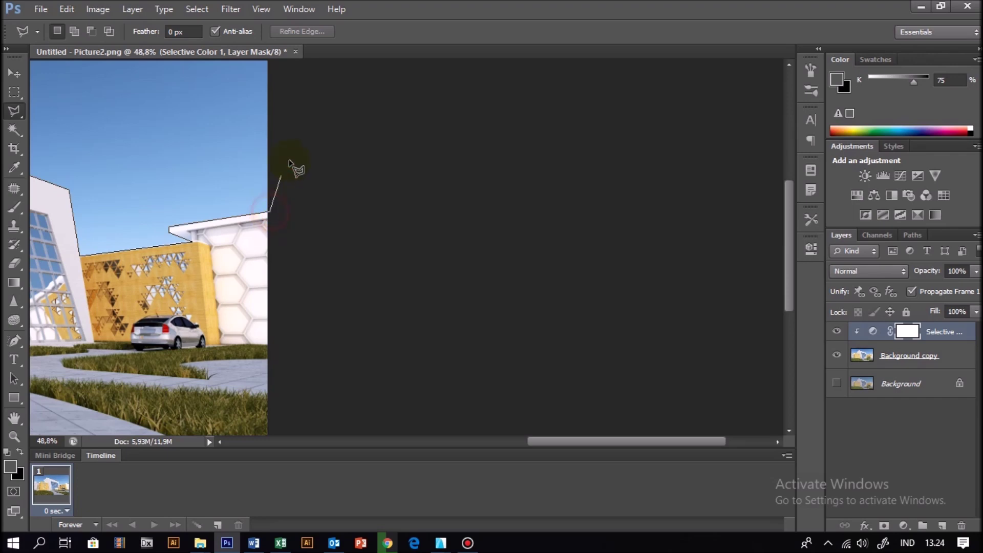
pyautogui.click(280, 131)
pyautogui.click(20, 136)
pyautogui.click(197, 301)
pyautogui.click(290, 302)
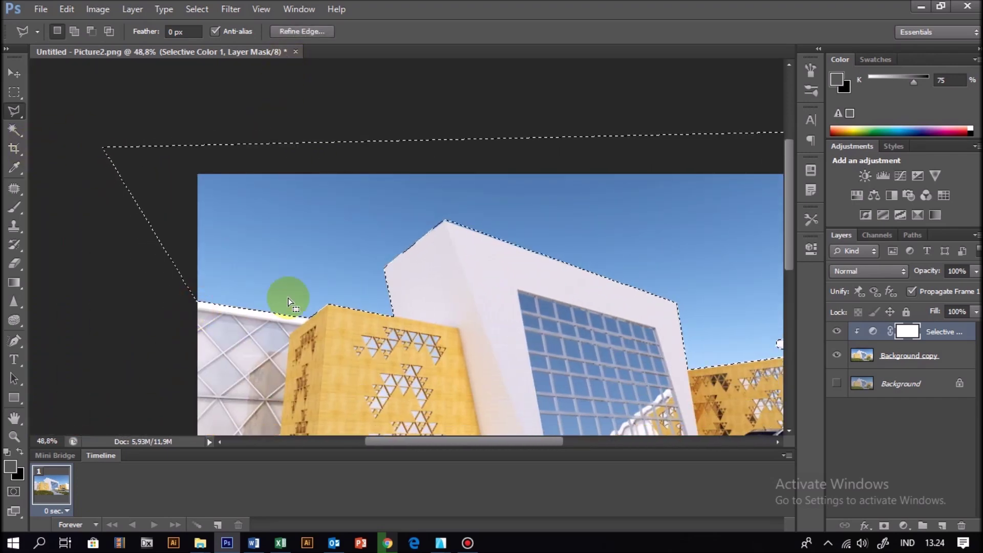
# Delete the selected sky from the Background copy layer, deselect and zoom out
pyautogui.click(916, 359)
pyautogui.rightClick(918, 359)
pyautogui.press('Escape')
pyautogui.press('Delete')
pyautogui.rightClick(542, 223)
pyautogui.click(557, 233)
pyautogui.hotkey('ctrl', '0')
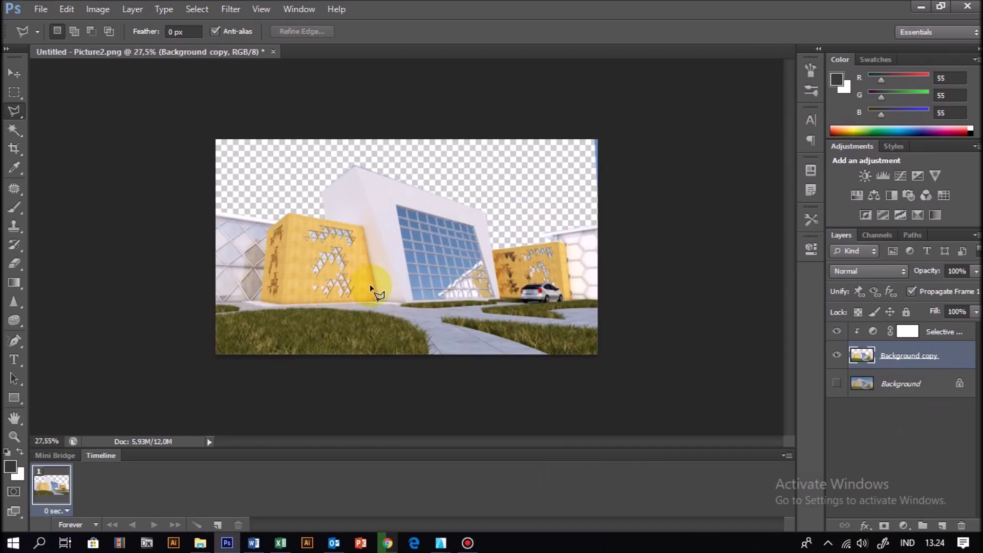
pyautogui.click(204, 542)
# Browse the PNG folders to the Tree subfolder and drag the first tree into Photoshop
pyautogui.hotkey('alt', 'Up')
pyautogui.click(242, 172)
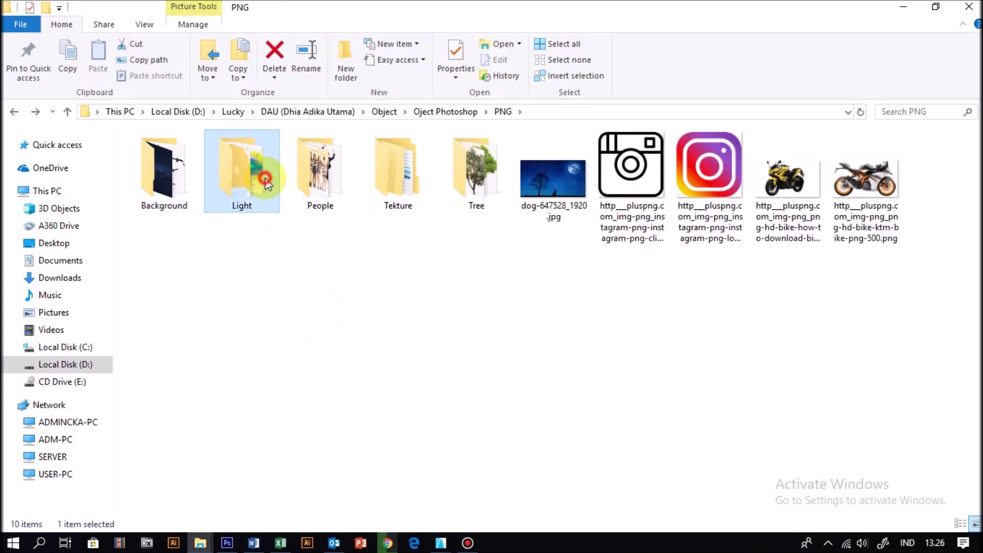
pyautogui.click(324, 183)
pyautogui.doubleClick(189, 195)
pyautogui.hotkey('alt', 'Up')
pyautogui.click(467, 167)
pyautogui.doubleClick(467, 167)
pyautogui.hotkey('alt', 'Up')
pyautogui.doubleClick(324, 180)
pyautogui.hotkey('alt', 'Up')
pyautogui.doubleClick(467, 166)
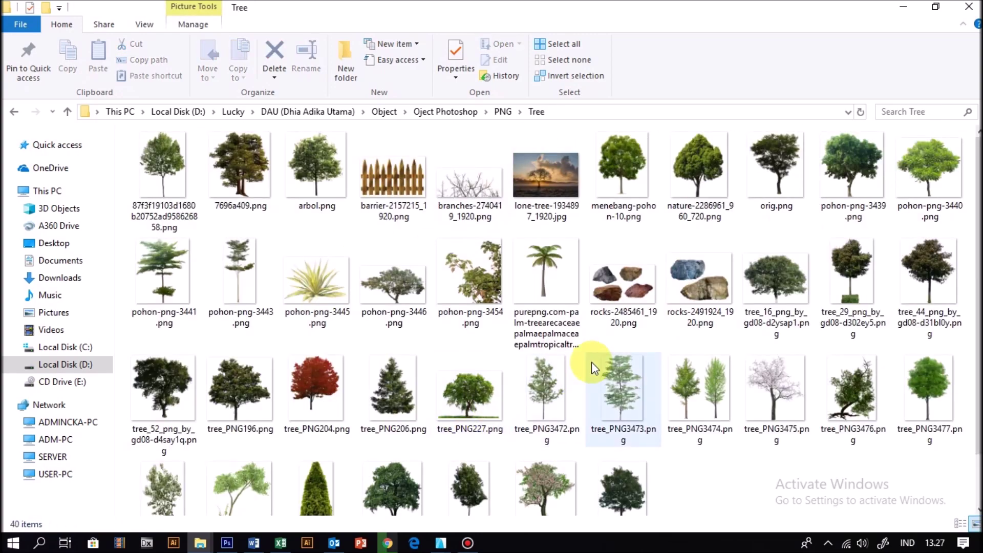
pyautogui.moveTo(163, 164); pyautogui.dragTo(406, 247)
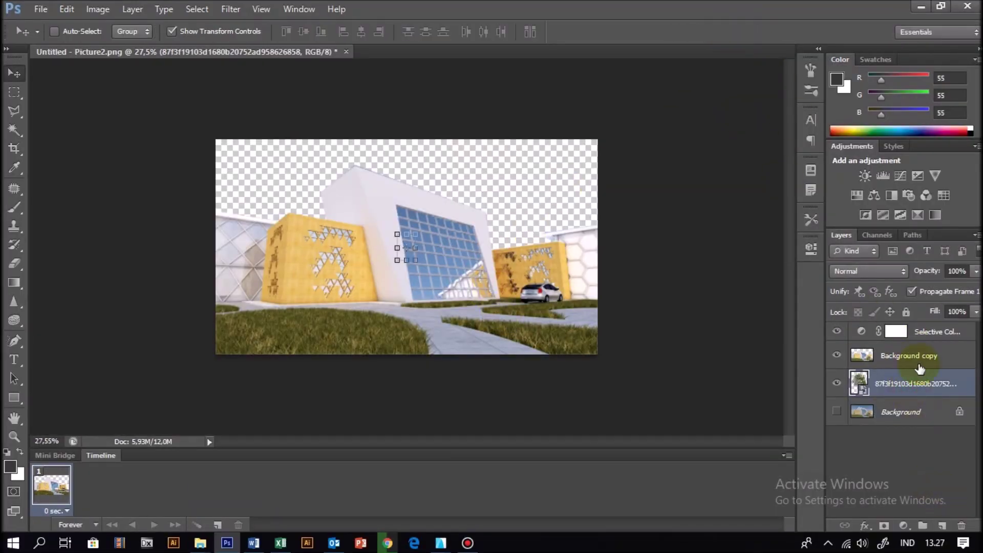
# Put the tree layer above Background copy, enlarged to about 385% beside the left yellow block
pyautogui.moveTo(911, 384); pyautogui.dragTo(911, 345)
pyautogui.keyDown('shift'); pyautogui.moveTo(416, 233); pyautogui.dragTo(469, 154); pyautogui.keyUp('shift')
pyautogui.moveTo(451, 205)
pyautogui.mouseDown()
pyautogui.moveTo(364, 279)
pyautogui.moveTo(548, 279)
pyautogui.mouseUp()
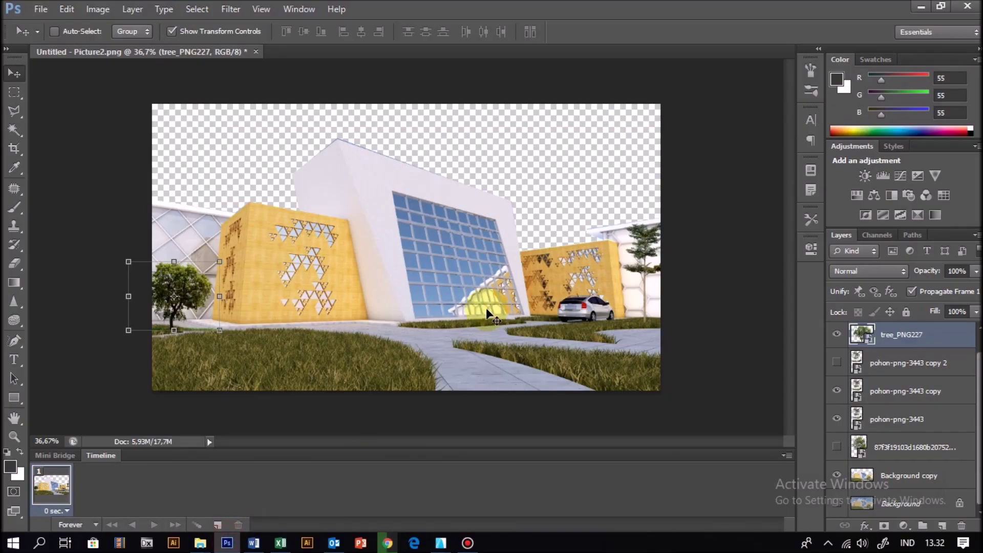
# Place the sky image layer below the render, scaled to about 115% and shifted up-left
pyautogui.moveTo(896, 337)
pyautogui.mouseDown()
pyautogui.moveTo(921, 487)
pyautogui.moveTo(901, 489)
pyautogui.mouseUp()
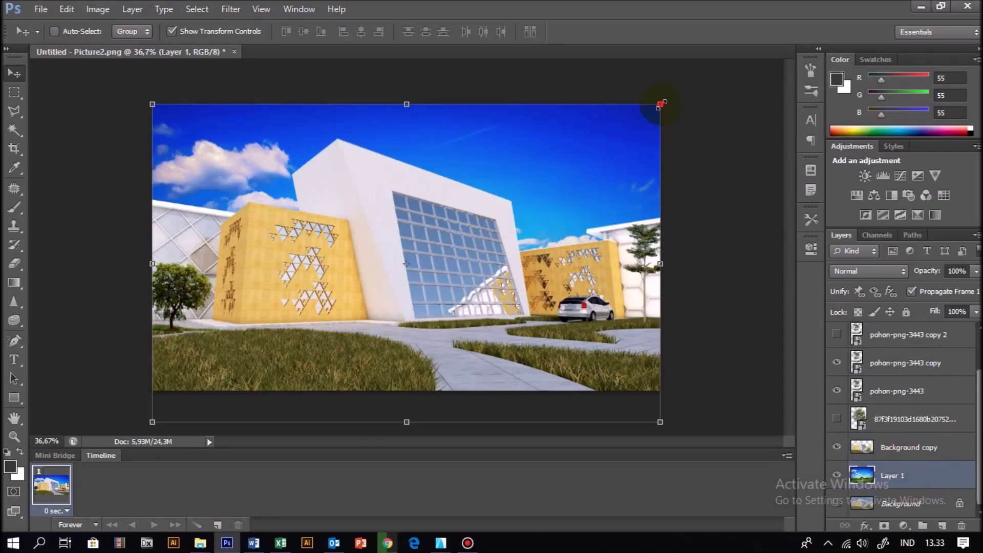
pyautogui.keyDown('shift'); pyautogui.moveTo(660, 104); pyautogui.dragTo(739, 50); pyautogui.keyUp('shift')
pyautogui.moveTo(621, 169)
pyautogui.mouseDown()
pyautogui.moveTo(575, 102)
pyautogui.moveTo(588, 105)
pyautogui.moveTo(579, 169)
pyautogui.mouseUp()
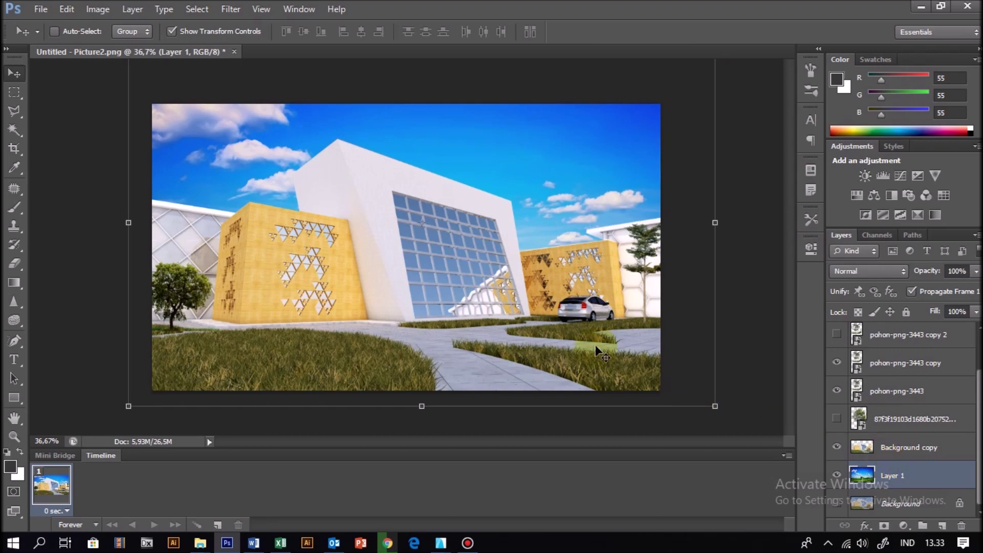
pyautogui.keyDown('alt'); pyautogui.scroll(-2, 484, 311); pyautogui.keyUp('alt')
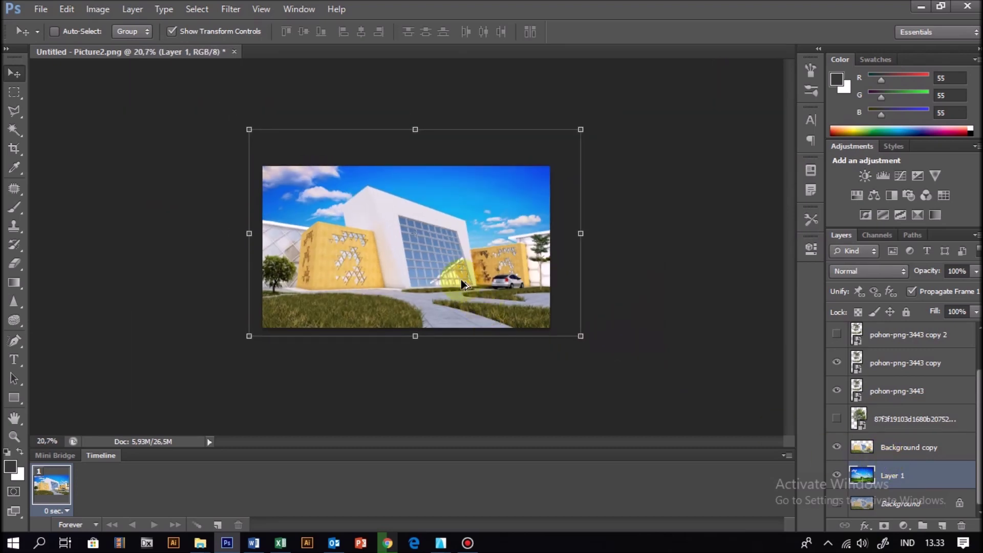
pyautogui.keyDown('alt'); pyautogui.scroll(3, 461, 284); pyautogui.keyUp('alt')
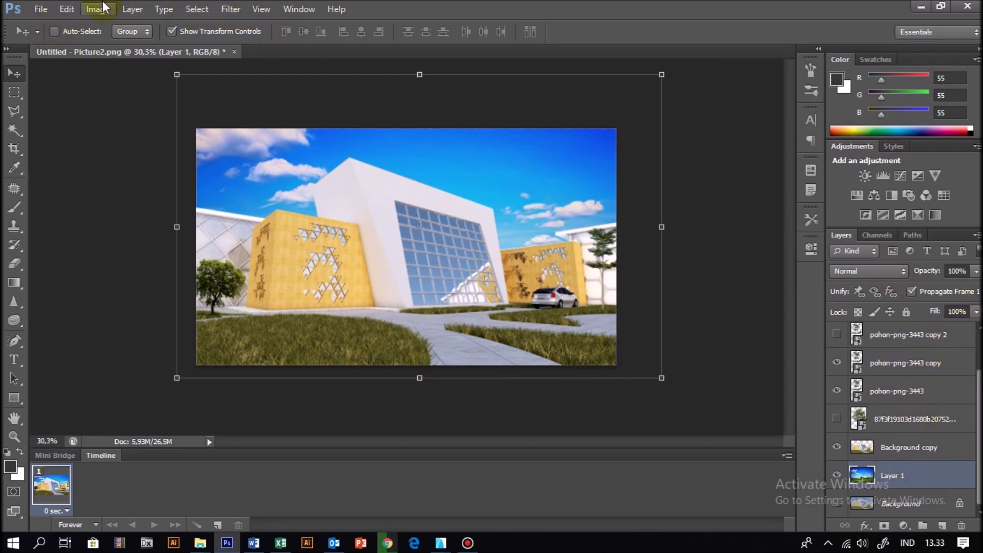
# Brighten the sky layer with an Auto Curves correction, applied twice
pyautogui.click(104, 7)
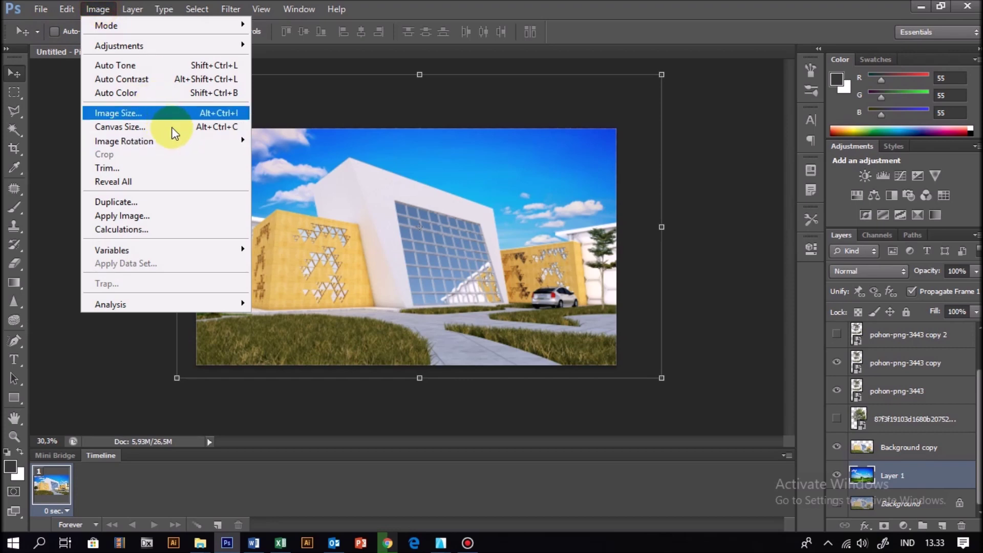
pyautogui.moveTo(119, 45)
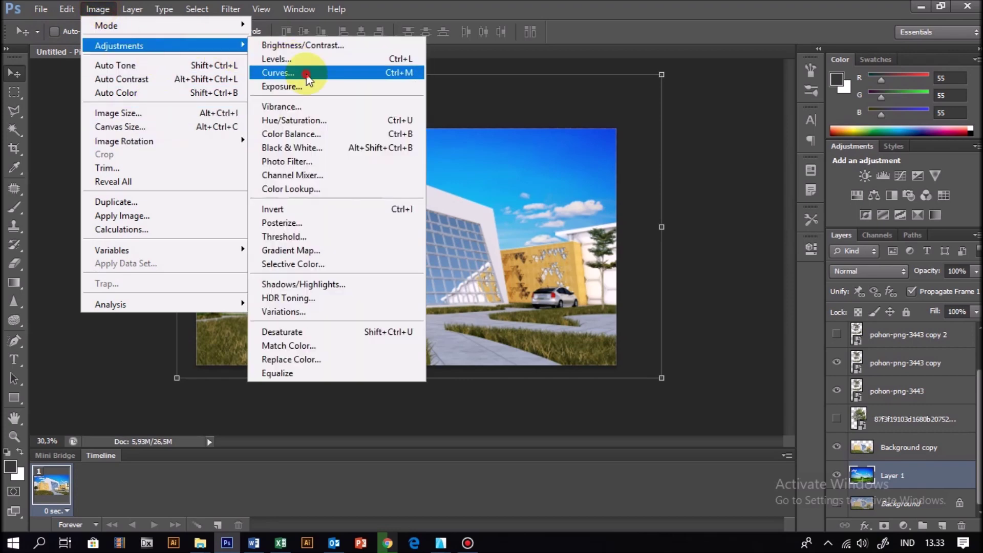
pyautogui.click(307, 76)
pyautogui.click(899, 167)
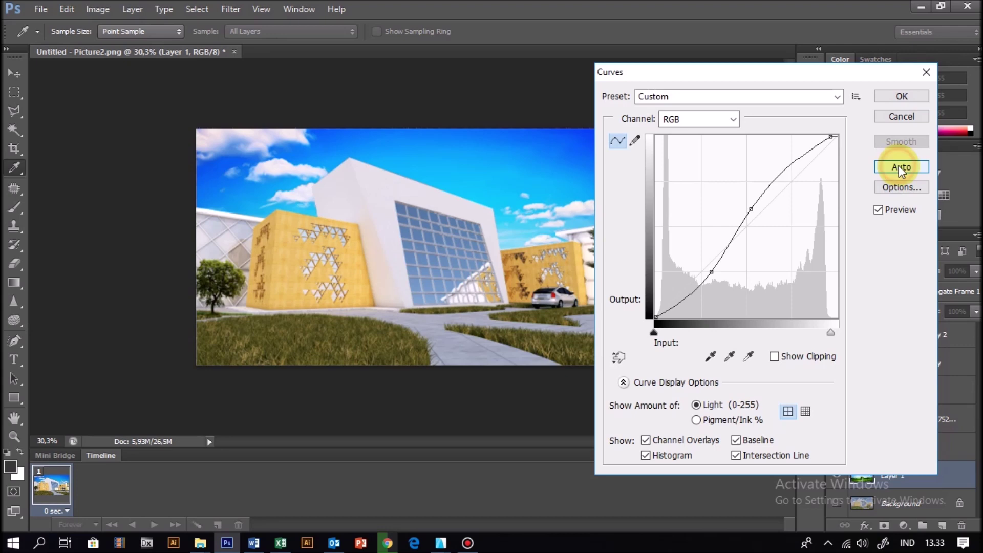
pyautogui.click(901, 96)
pyautogui.press('v')
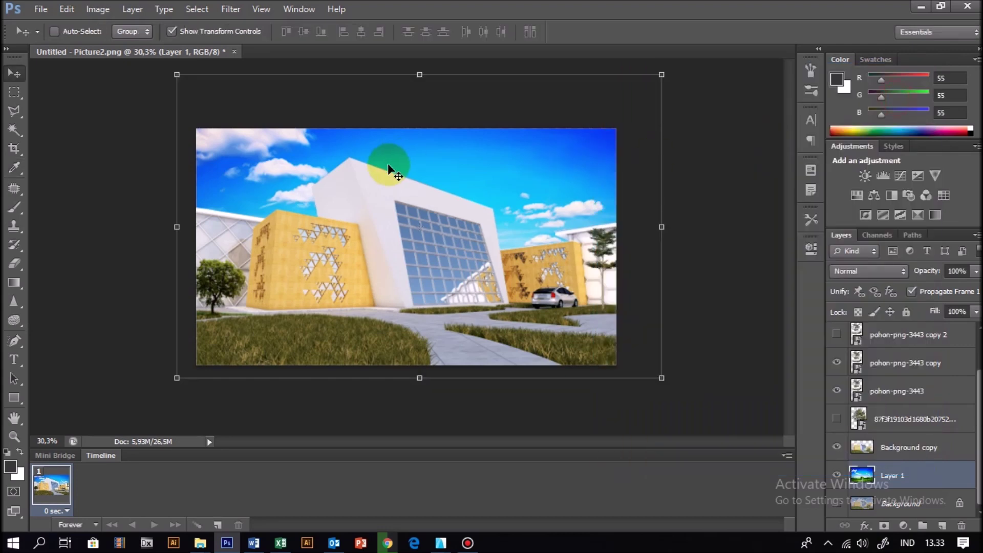
pyautogui.click(98, 10)
pyautogui.moveTo(119, 45)
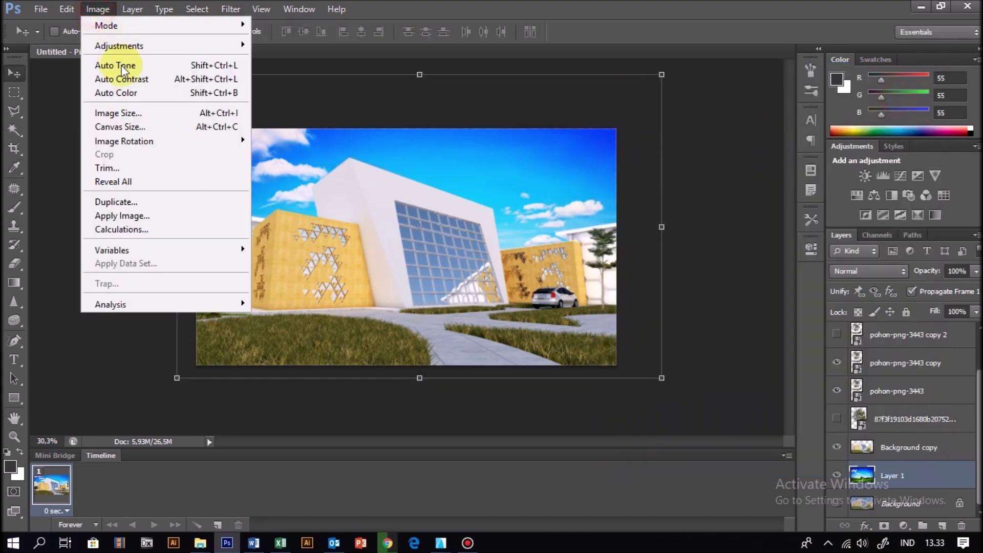
pyautogui.click(289, 73)
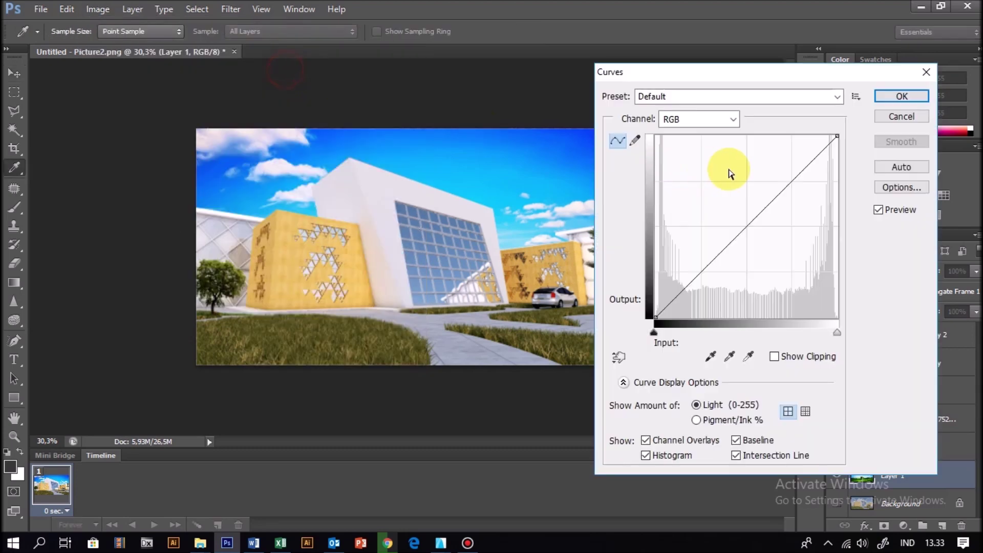
pyautogui.click(900, 167)
pyautogui.click(902, 97)
pyautogui.press('v')
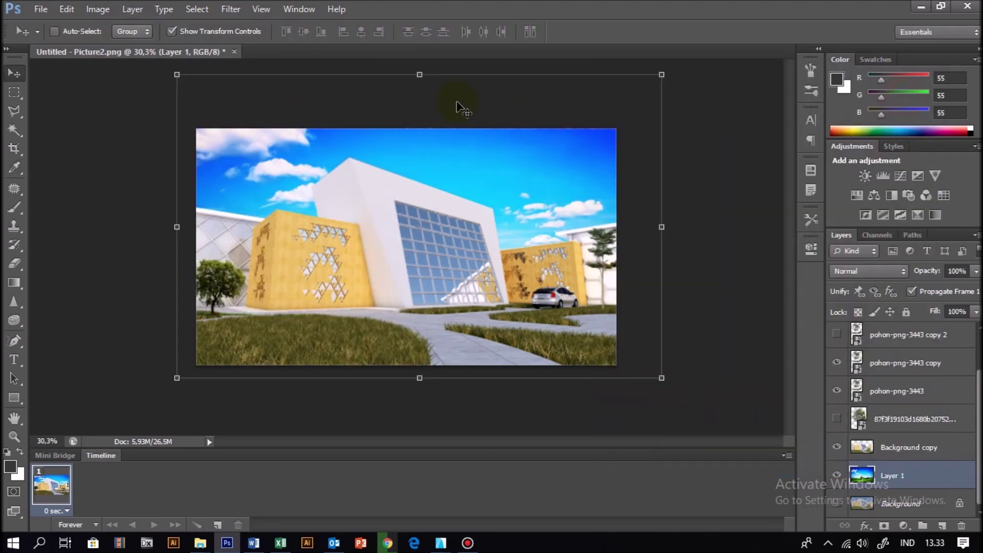
# Reposition the sky image up and to the left, then delete the sky layer
pyautogui.click(94, 16)
pyautogui.moveTo(119, 45)
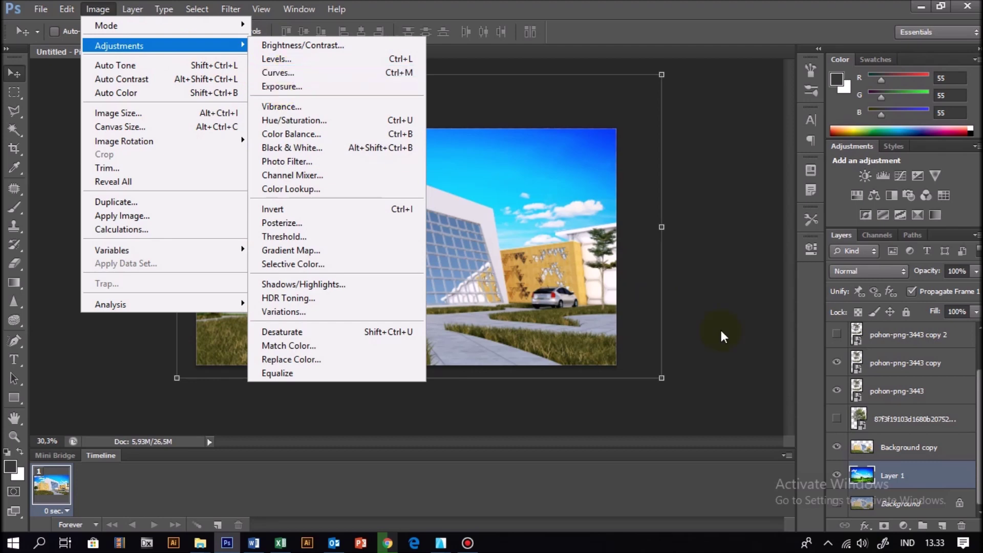
pyautogui.click(739, 330)
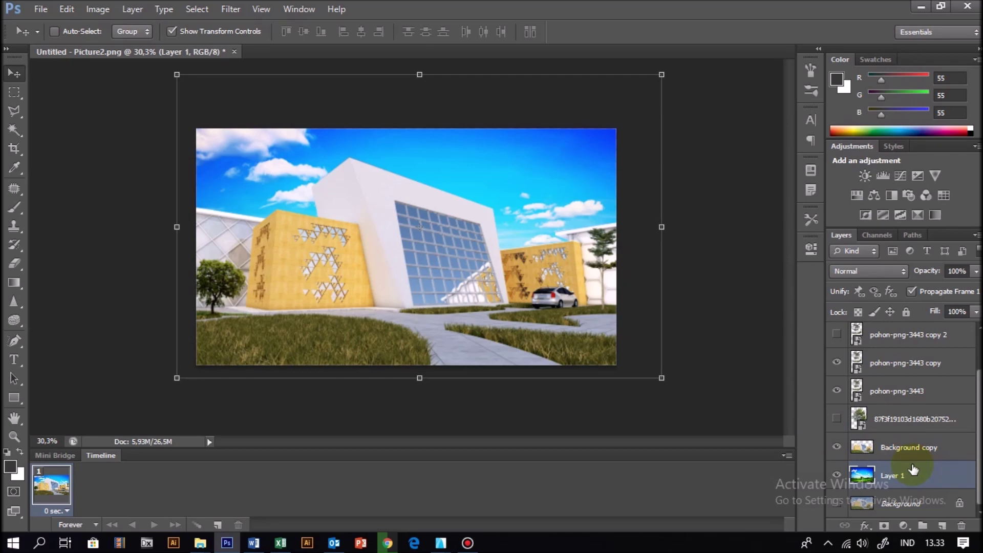
pyautogui.moveTo(607, 233); pyautogui.dragTo(534, 327)
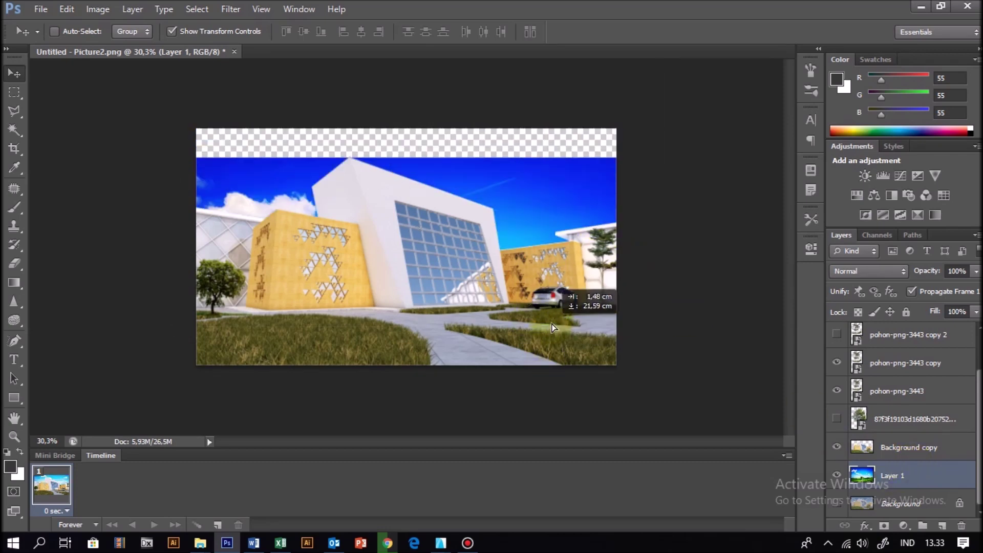
pyautogui.moveTo(534, 324); pyautogui.dragTo(553, 292)
pyautogui.moveTo(534, 208); pyautogui.dragTo(508, 190)
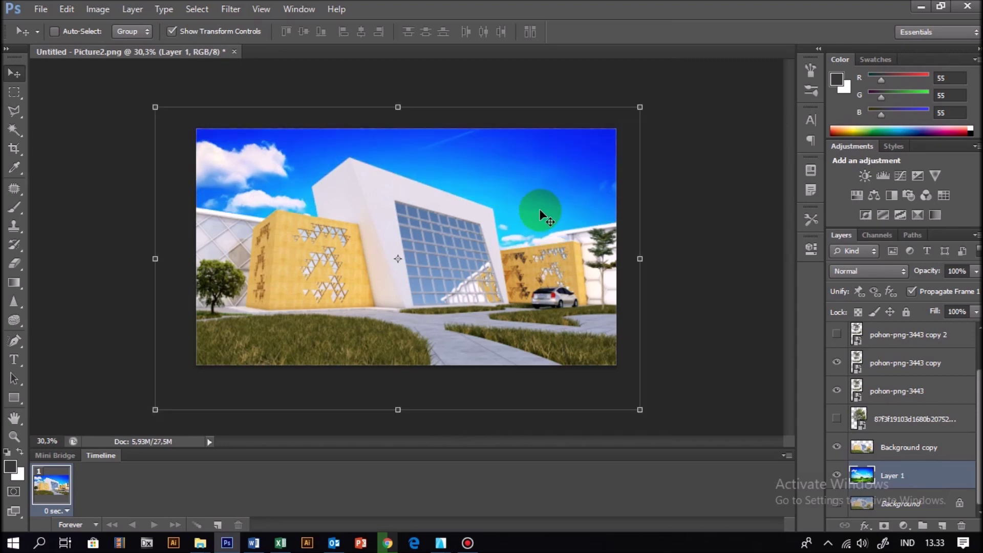
pyautogui.press('Delete')
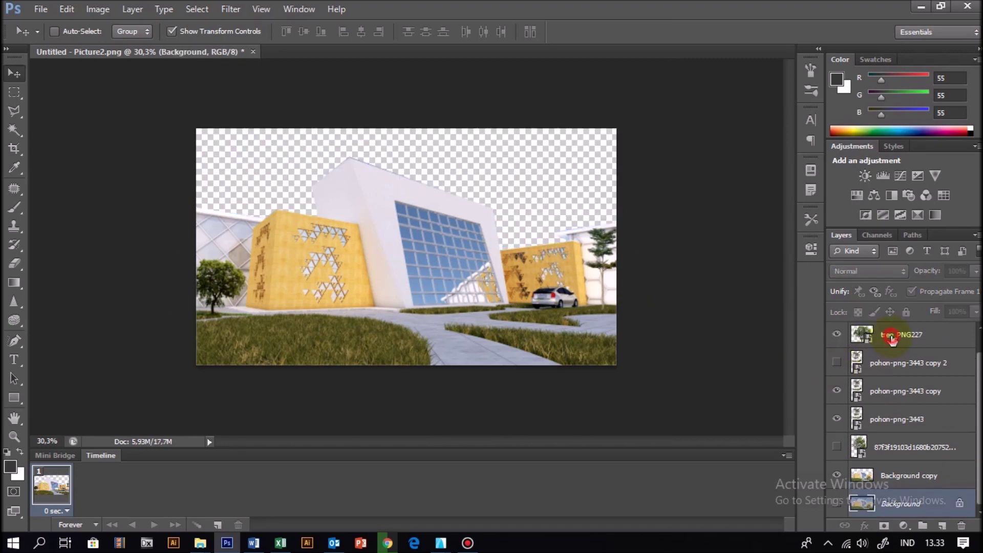
# Delete the extra pohon-png-3443 tree copy layers and make the left tree layer visible
pyautogui.click(891, 338)
pyautogui.click(855, 478)
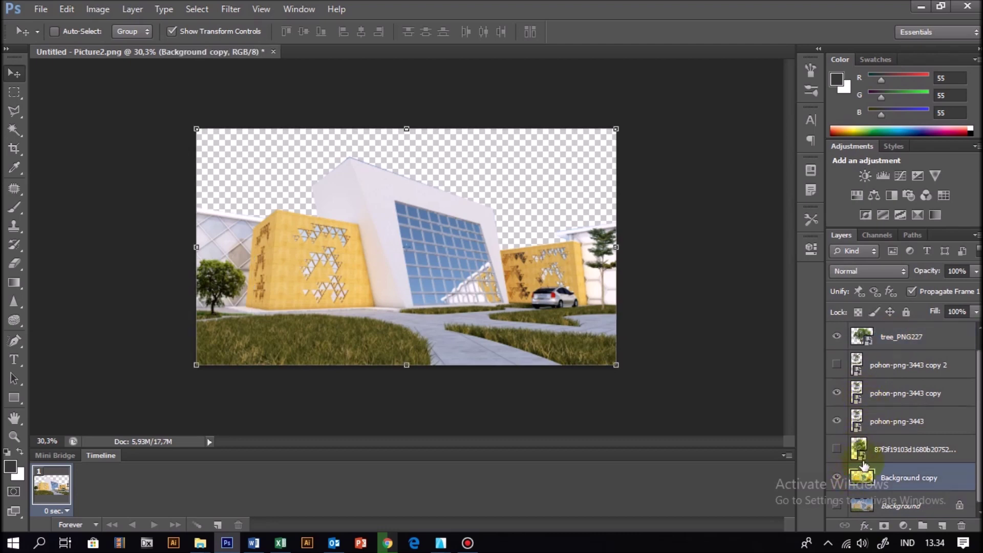
pyautogui.click(845, 450)
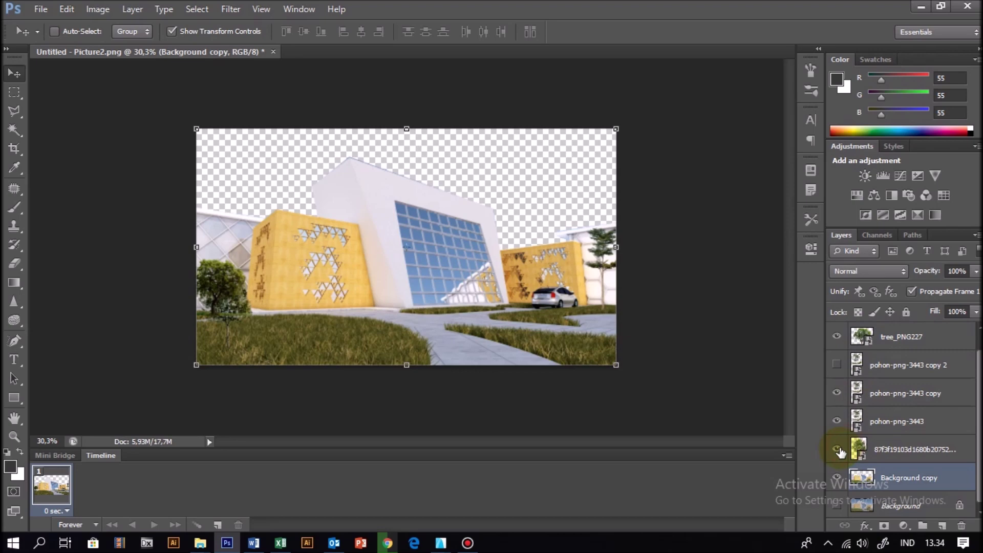
pyautogui.click(887, 380)
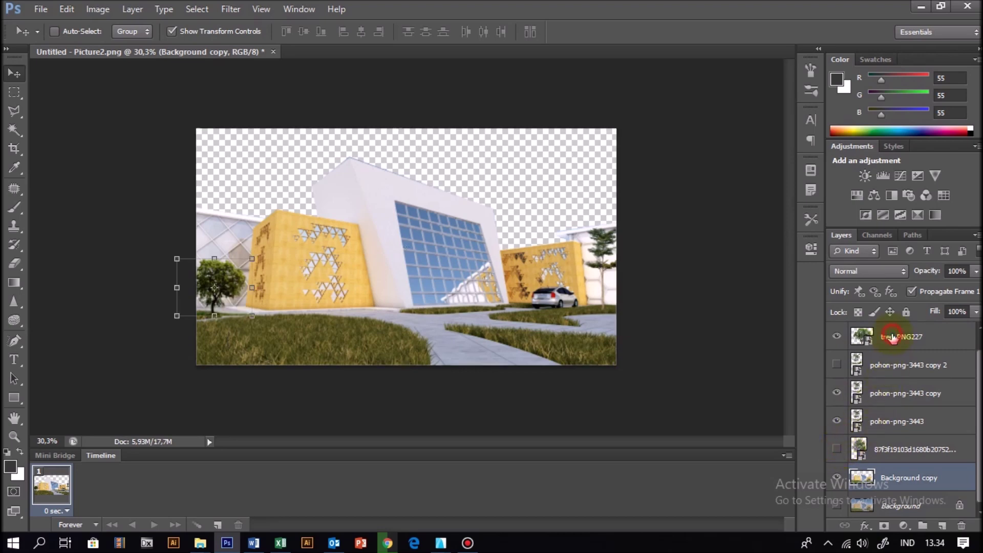
pyautogui.press('Delete')
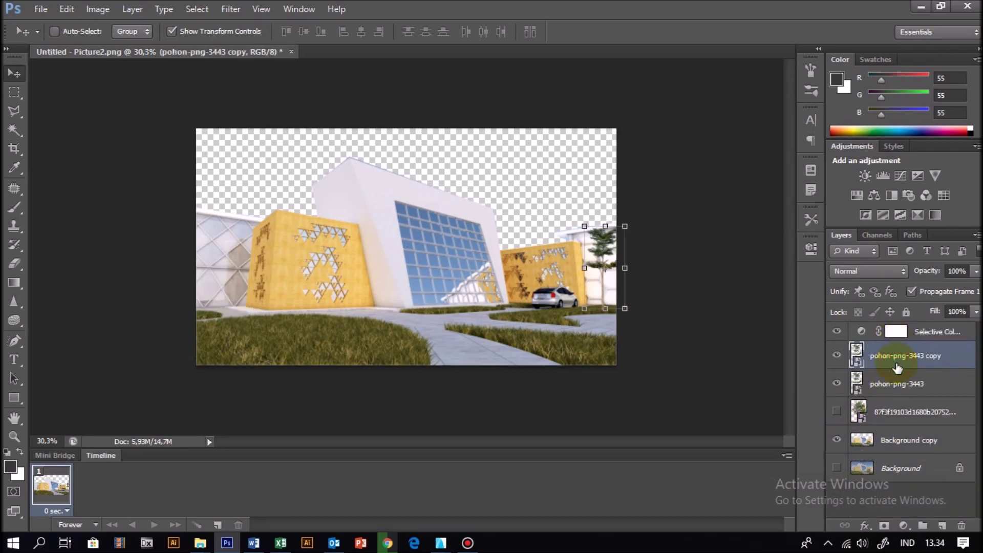
pyautogui.press('Delete')
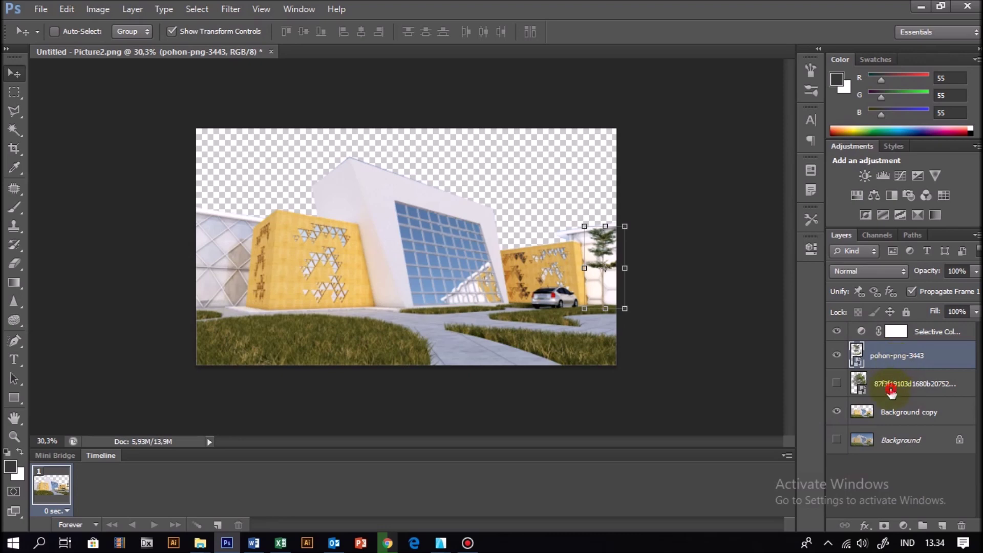
pyautogui.click(893, 385)
pyautogui.click(836, 385)
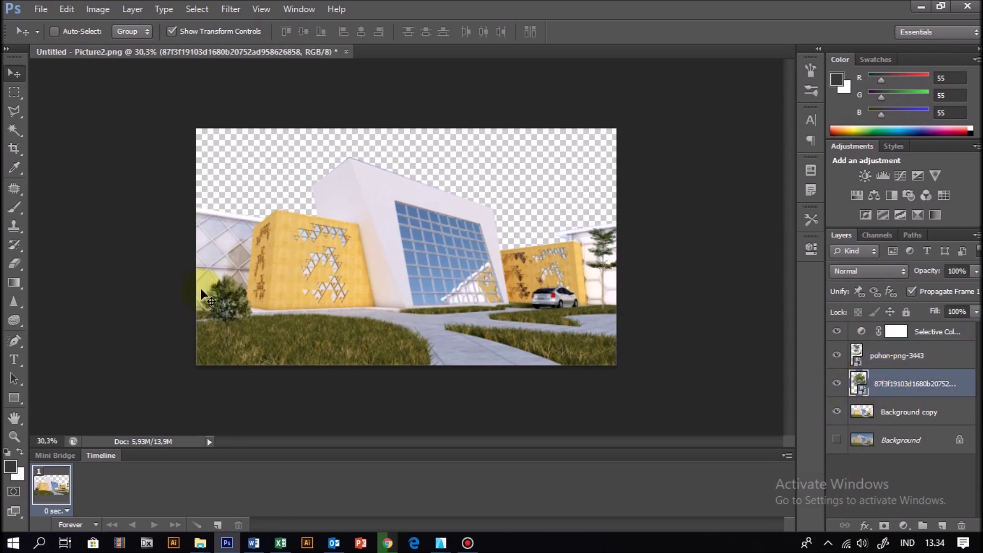
# Scale the left tree to about 404% and place it at the image's left edge
pyautogui.click(21, 73)
pyautogui.moveTo(252, 274); pyautogui.dragTo(284, 227)
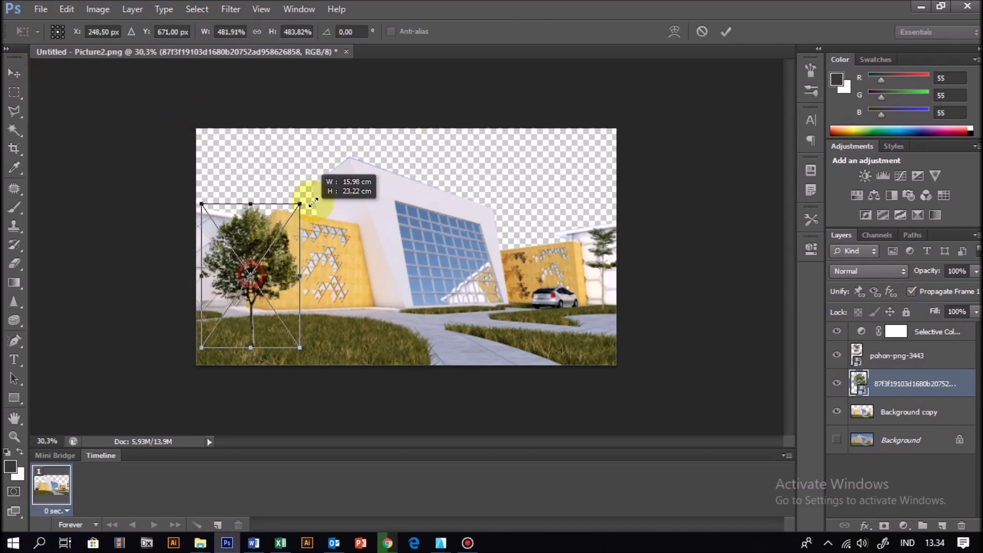
pyautogui.moveTo(253, 281); pyautogui.dragTo(200, 278)
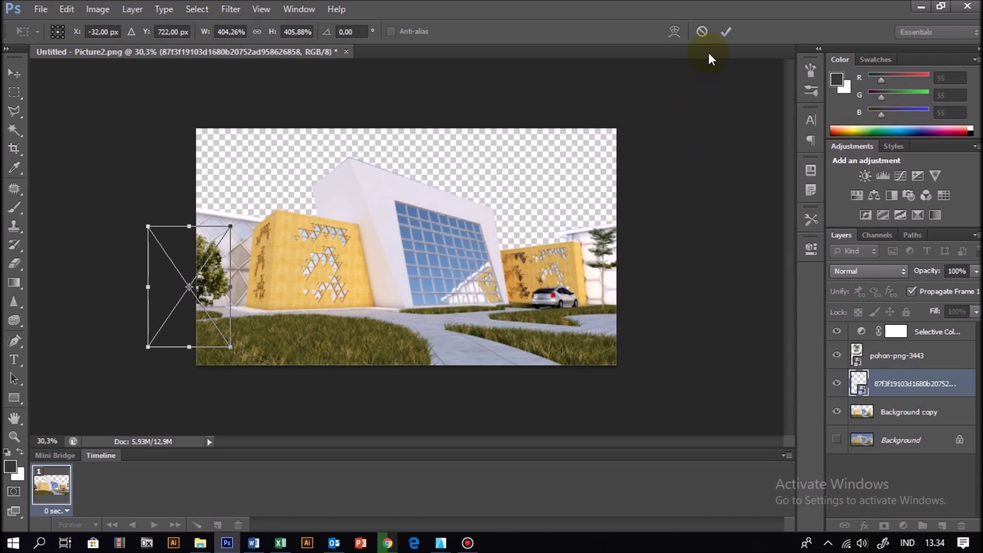
pyautogui.click(725, 35)
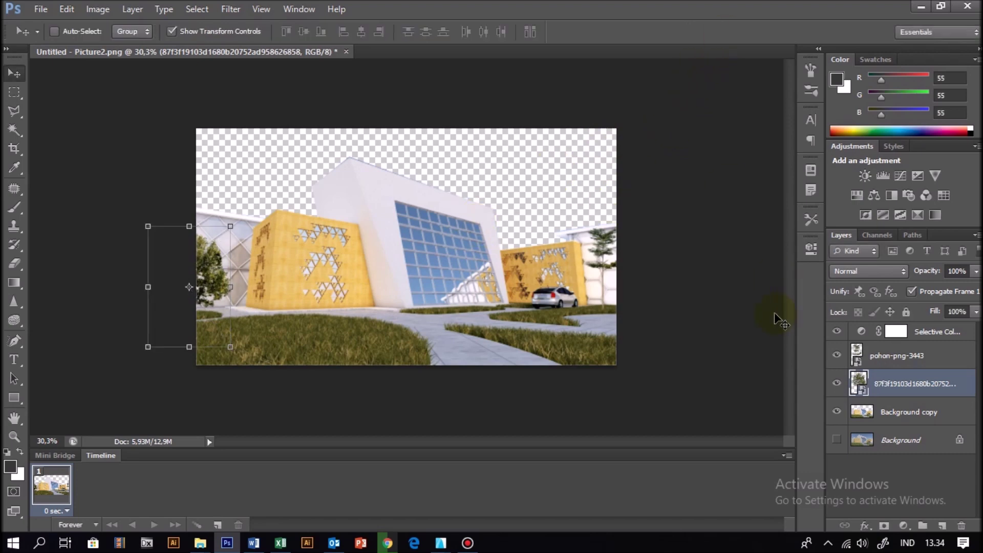
pyautogui.click(875, 410)
pyautogui.click(837, 413)
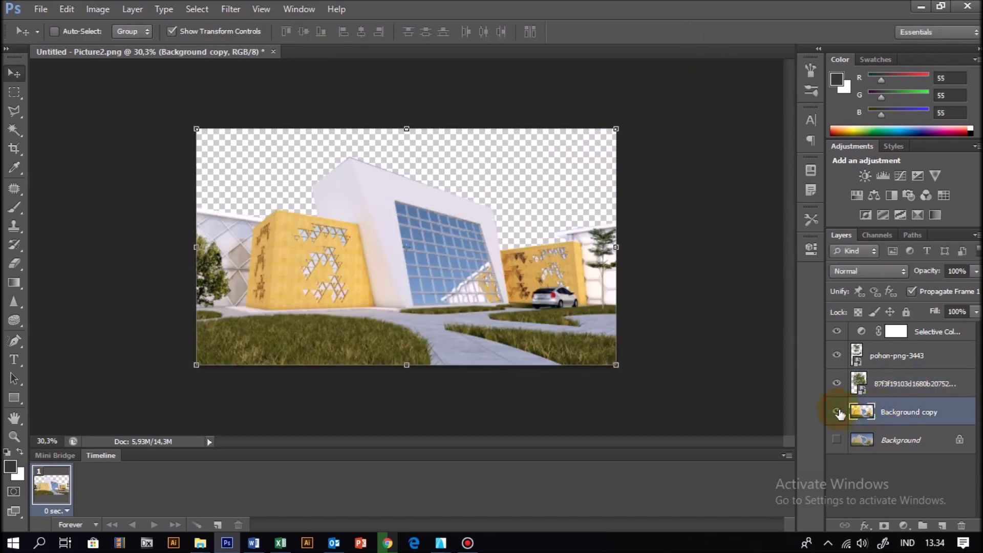
pyautogui.click(865, 441)
# Duplicate the Background layer as a visible Background copy 2 beneath Background copy
pyautogui.rightClick(865, 441)
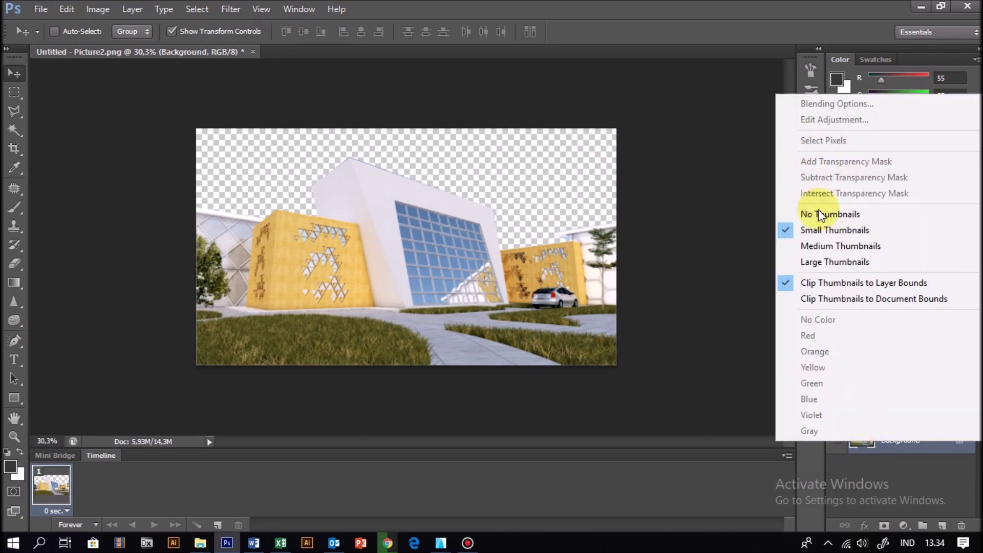
pyautogui.click(895, 475)
pyautogui.rightClick(904, 451)
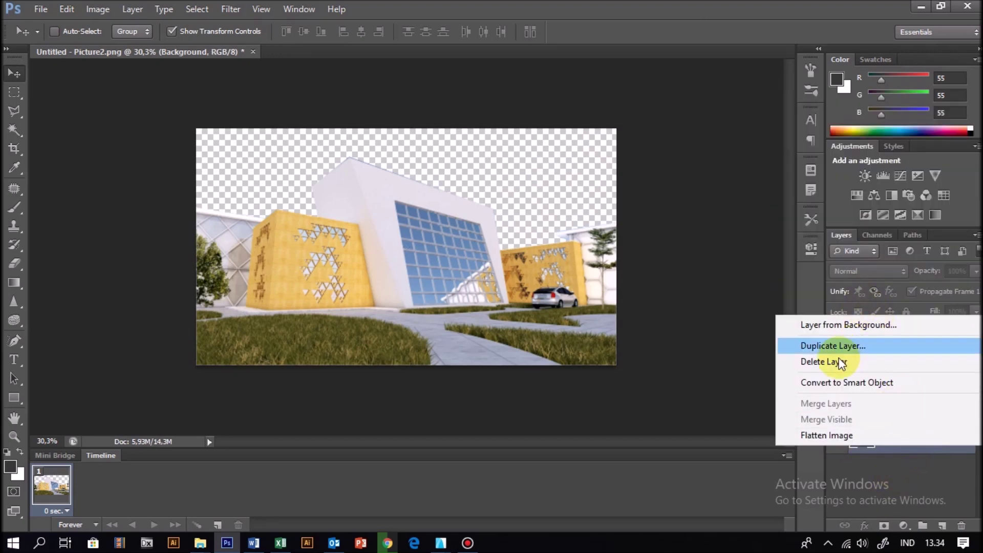
pyautogui.click(850, 345)
pyautogui.click(620, 160)
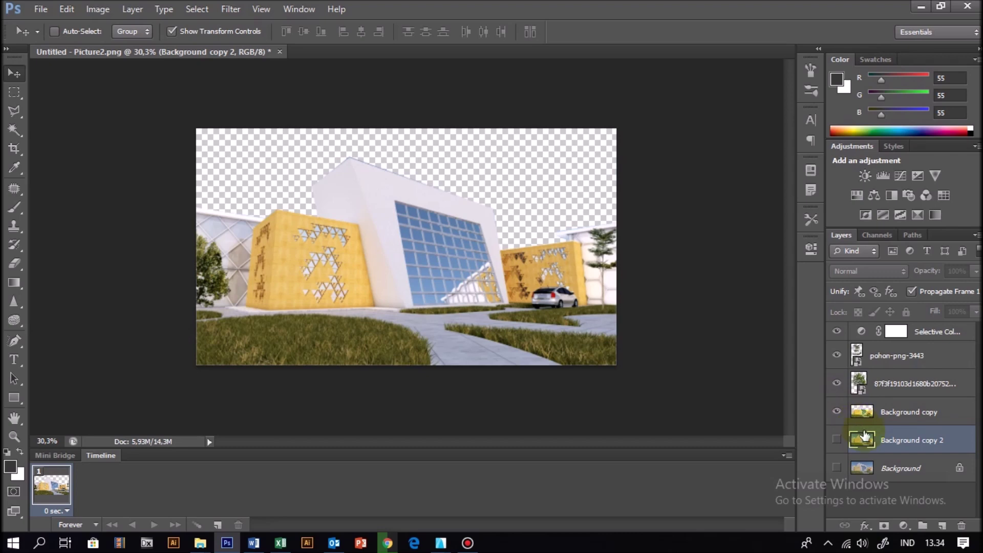
pyautogui.click(838, 440)
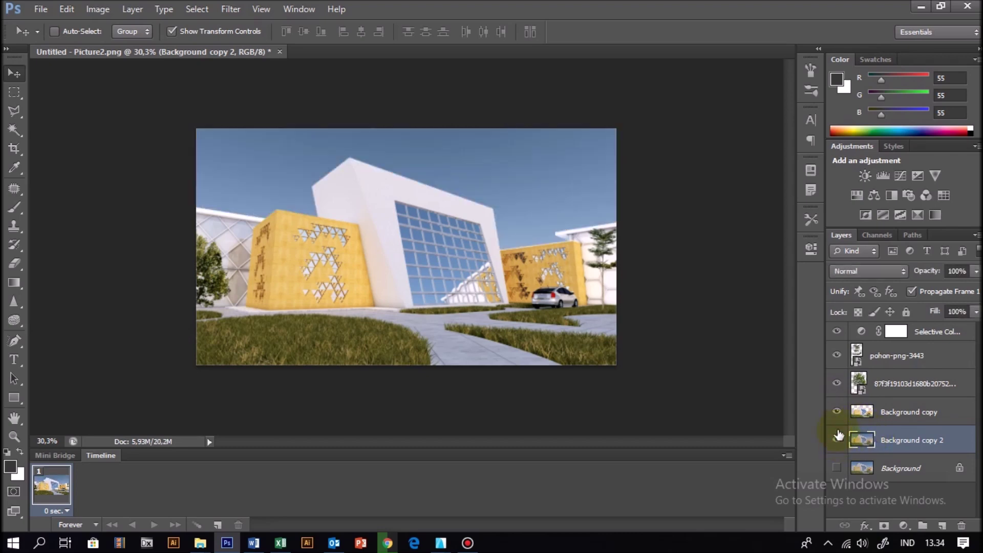
pyautogui.moveTo(901, 440)
pyautogui.mouseDown()
pyautogui.moveTo(900, 384)
pyautogui.moveTo(886, 465)
pyautogui.mouseUp()
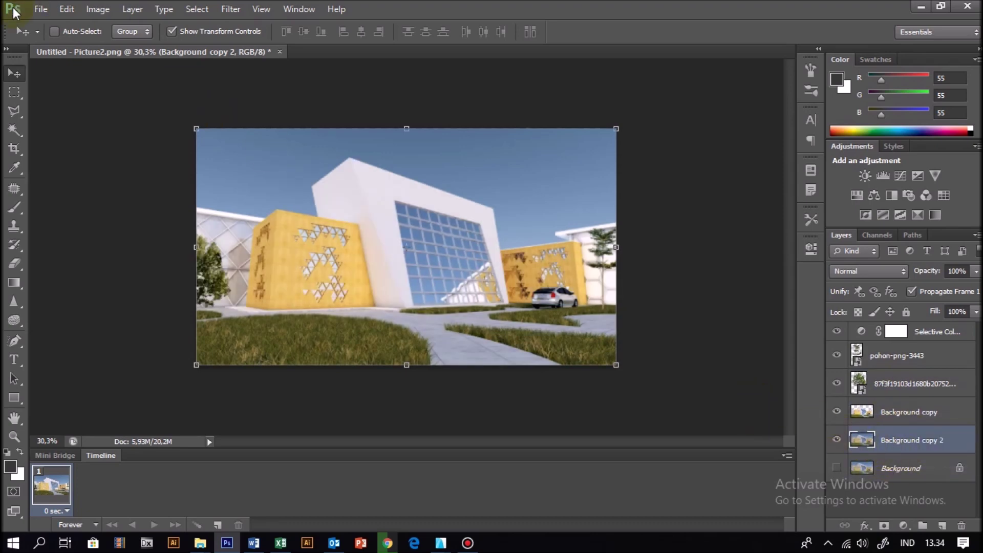
pyautogui.click(97, 9)
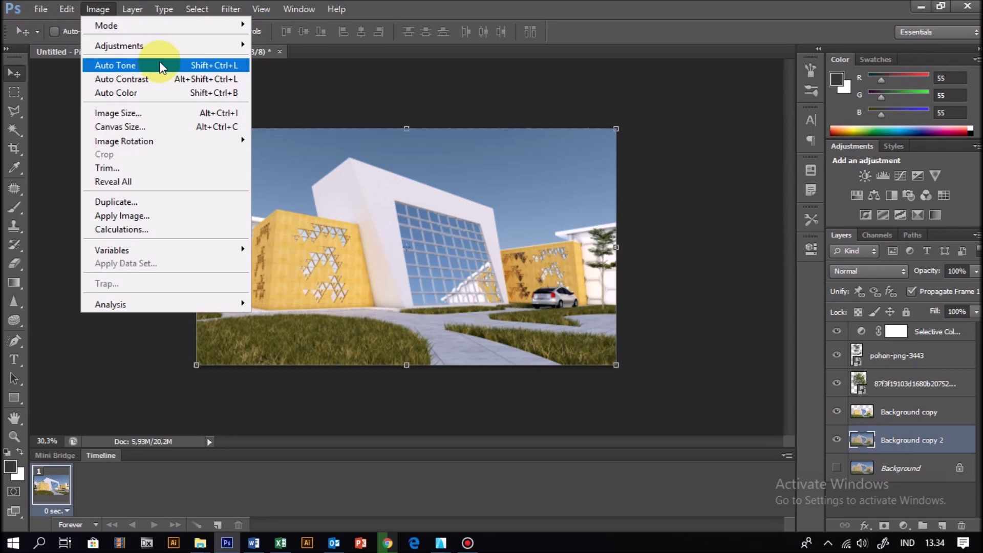
pyautogui.moveTo(119, 45)
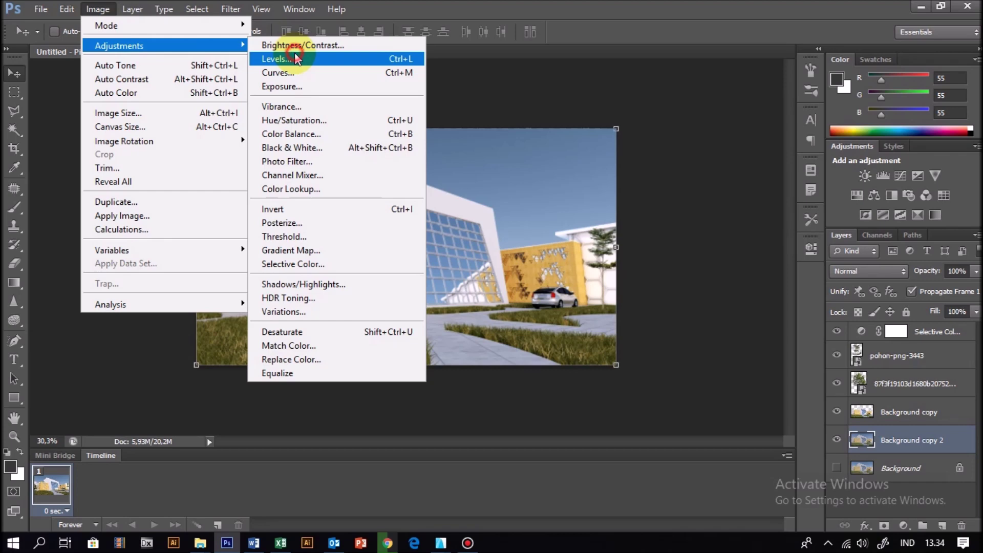
# Apply an automatic Levels correction to the Background copy 2 layer
pyautogui.click(297, 60)
pyautogui.click(822, 191)
pyautogui.click(823, 147)
pyautogui.press('v')
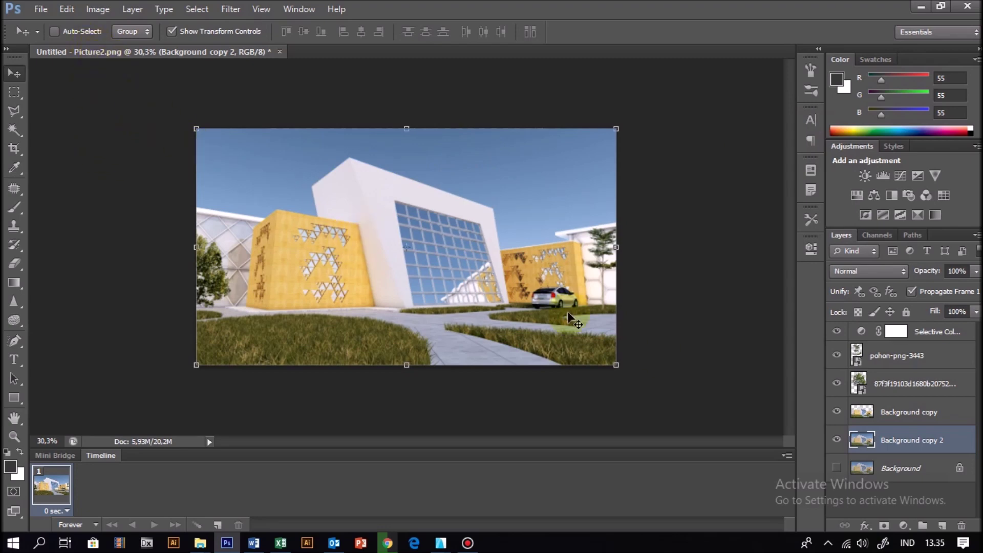
# Apply an automatic Curves correction to brighten the pale sky
pyautogui.click(98, 9)
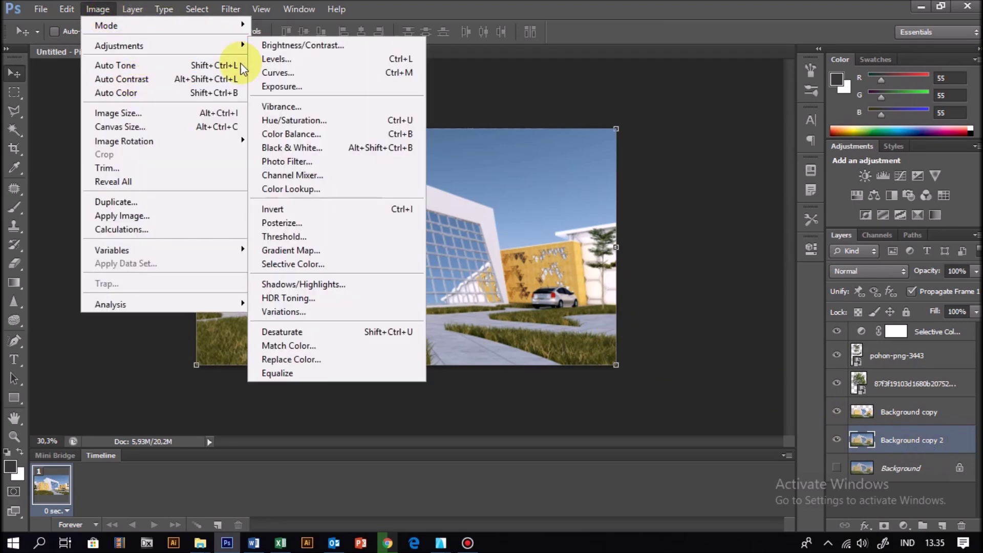
pyautogui.moveTo(119, 45)
pyautogui.click(274, 70)
pyautogui.click(886, 167)
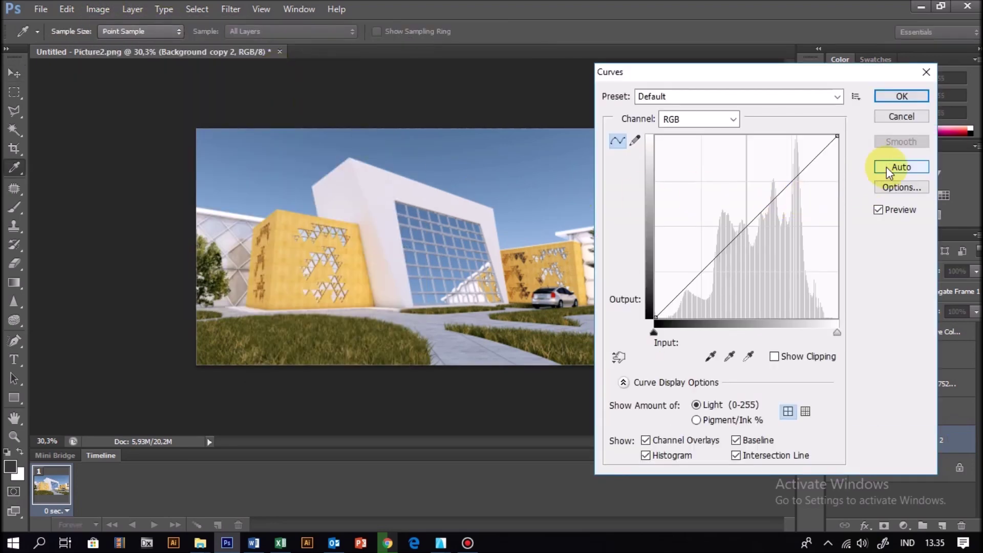
pyautogui.click(901, 96)
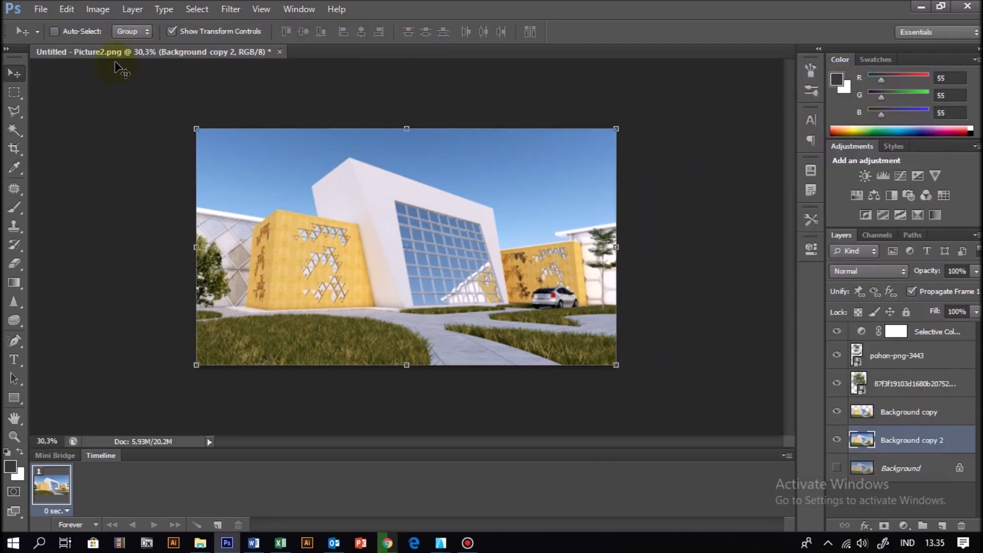